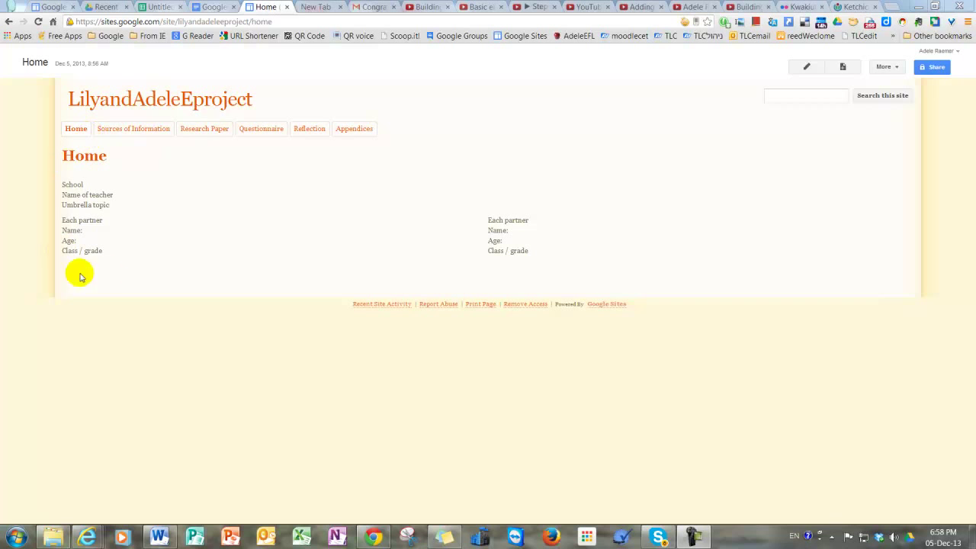
Step: Put the Home page into edit mode and start adding an image by web address
click(808, 70)
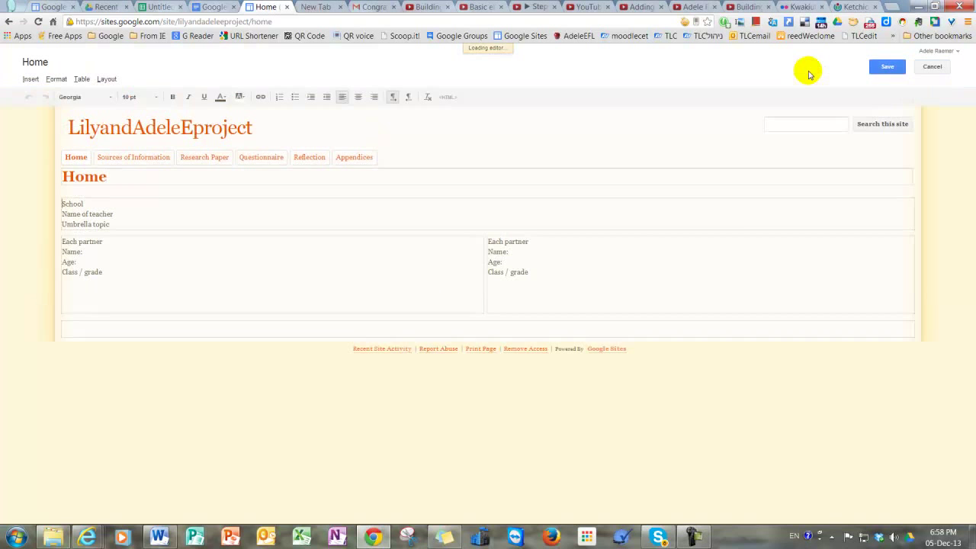
click(31, 81)
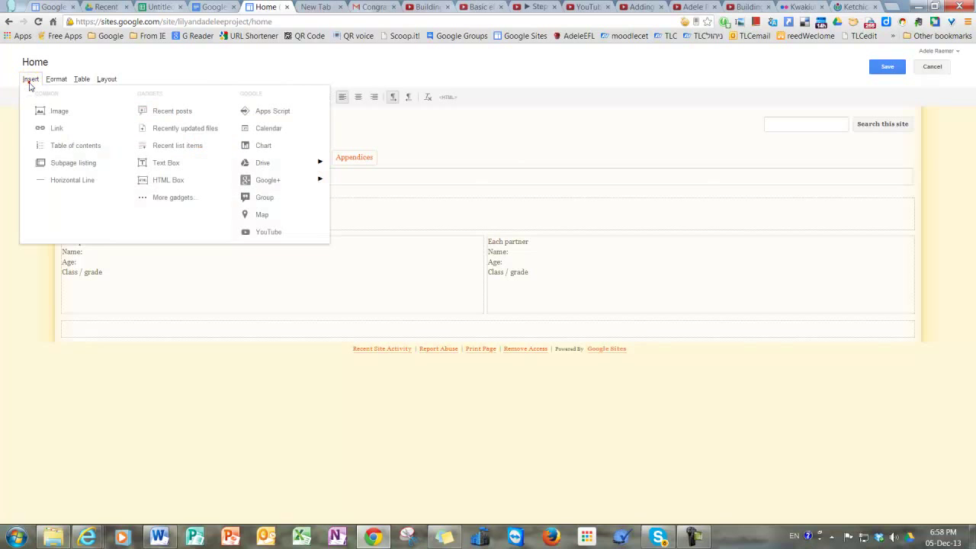
click(54, 114)
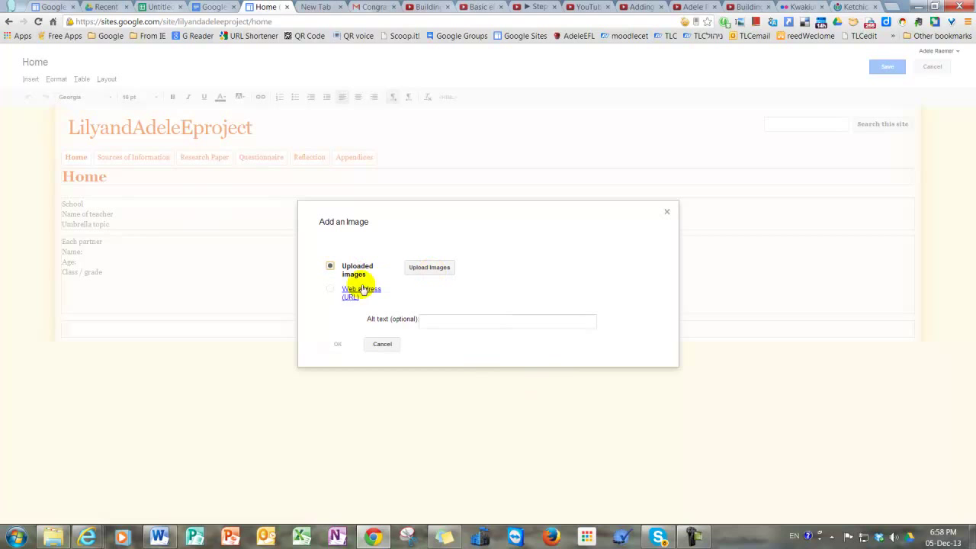
click(328, 289)
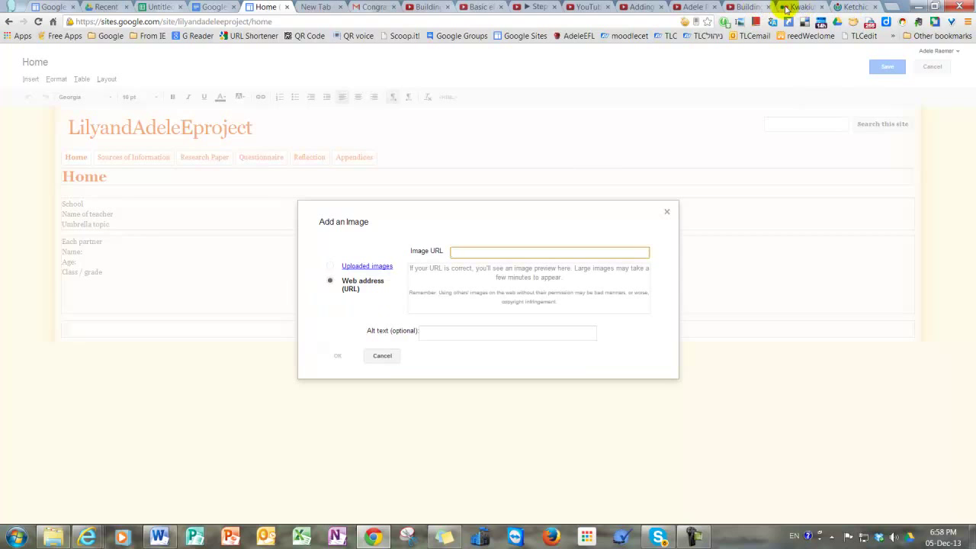
Step: Search Google Images for "totem poles" in a new browser tab
click(890, 7)
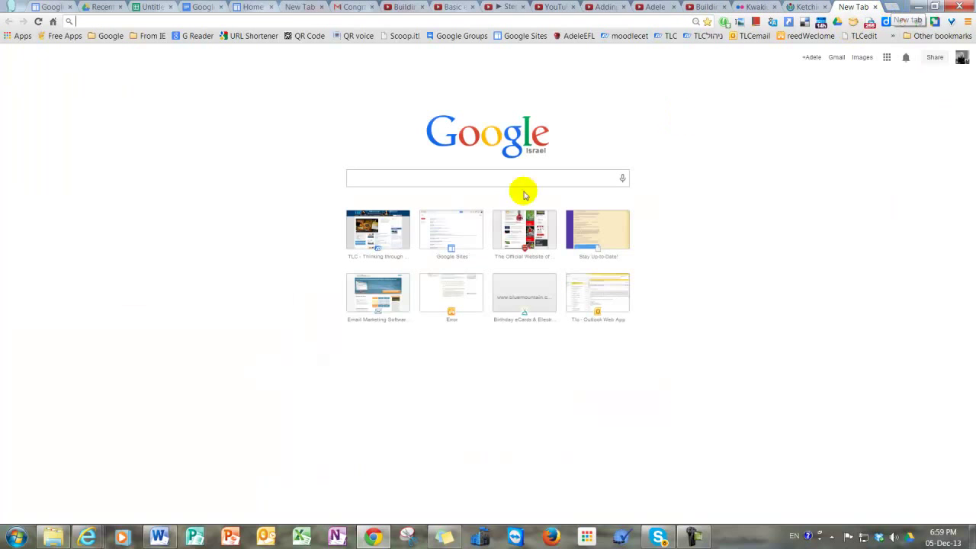
click(862, 60)
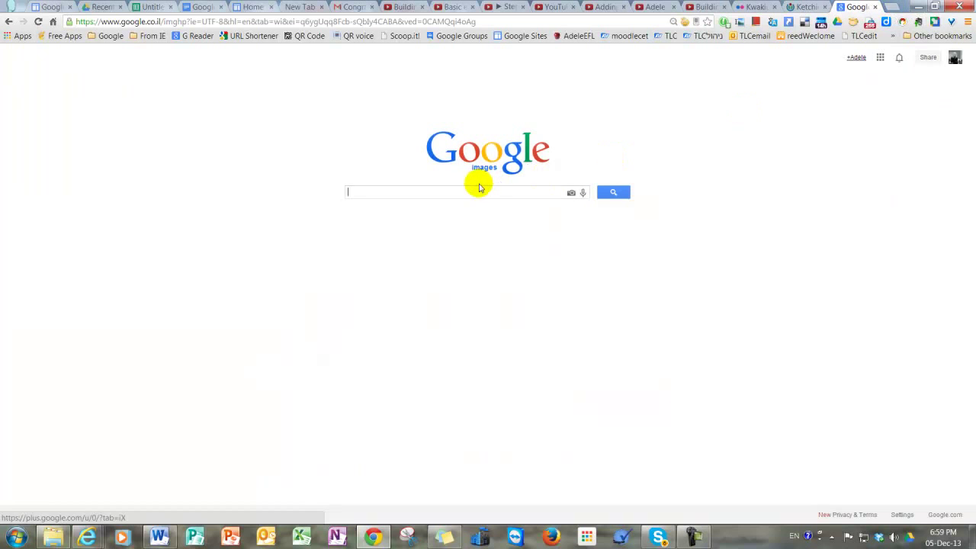
click(471, 191)
text(totem )
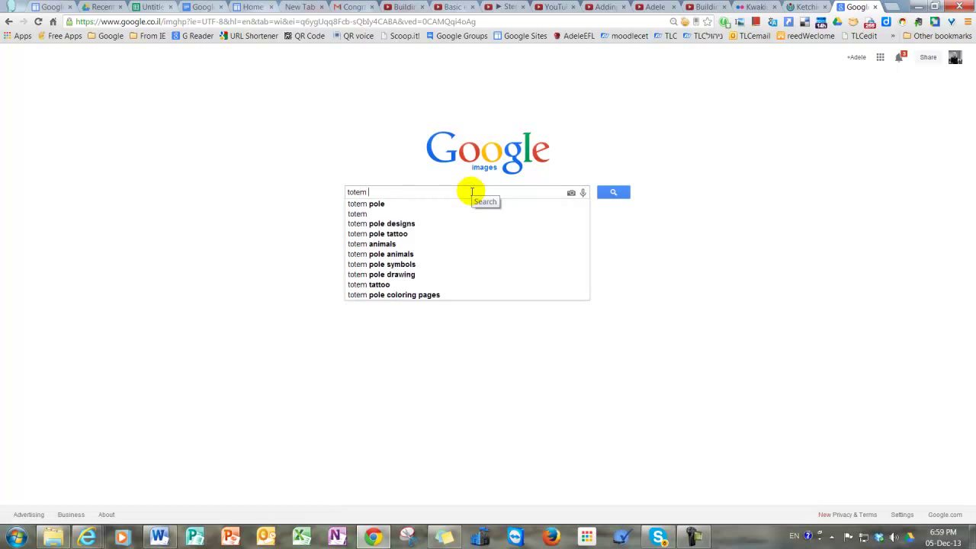
text(poles)
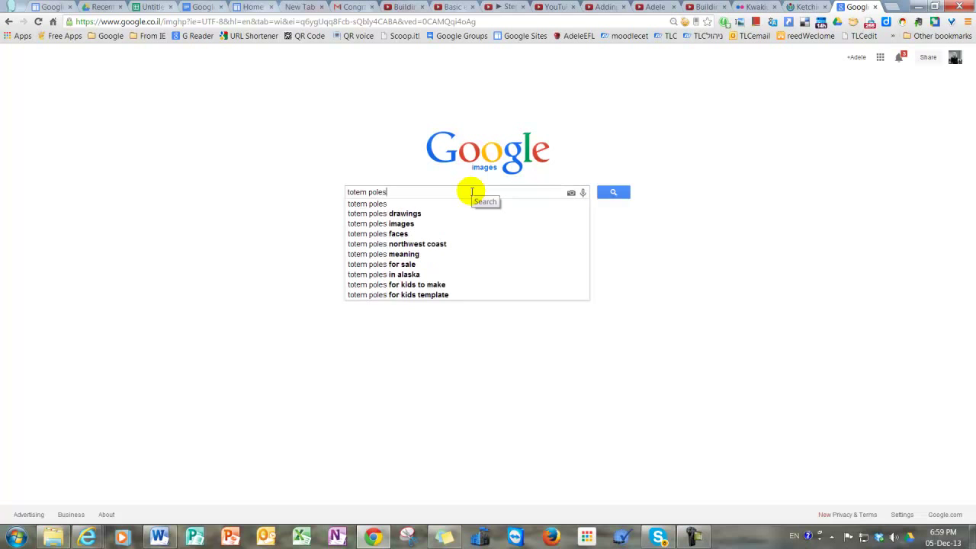
click(614, 195)
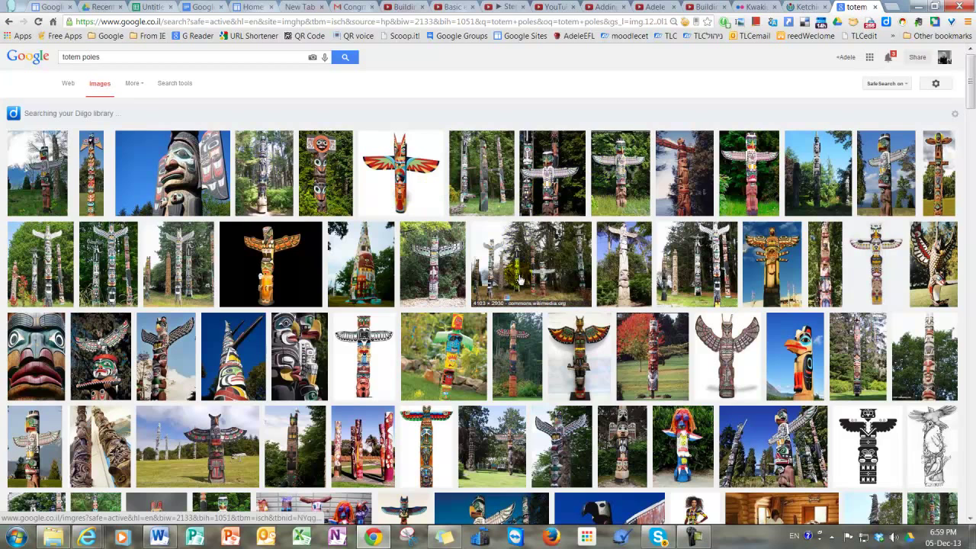
Step: Narrow the image search with Advanced Search to usage rights "free to use, share or modify, even commercially"
click(934, 86)
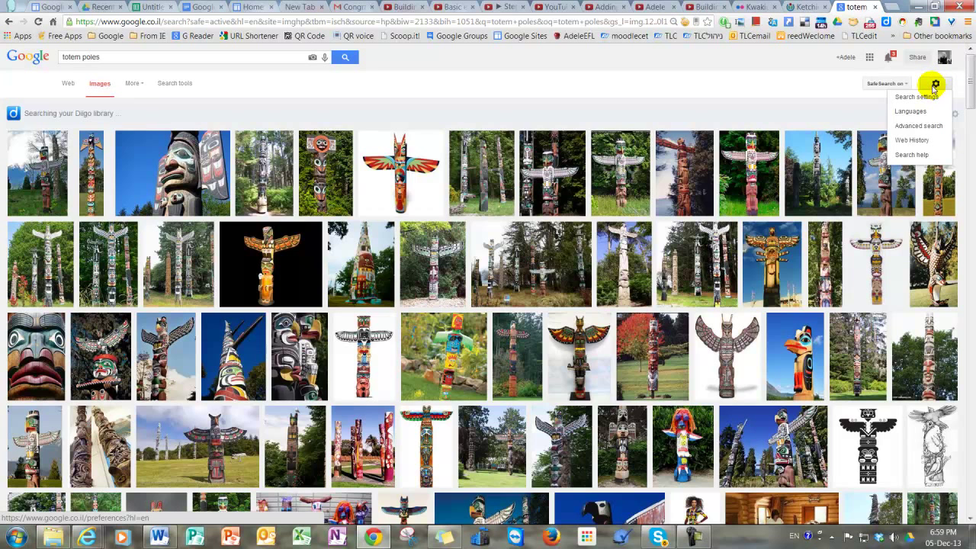
click(914, 126)
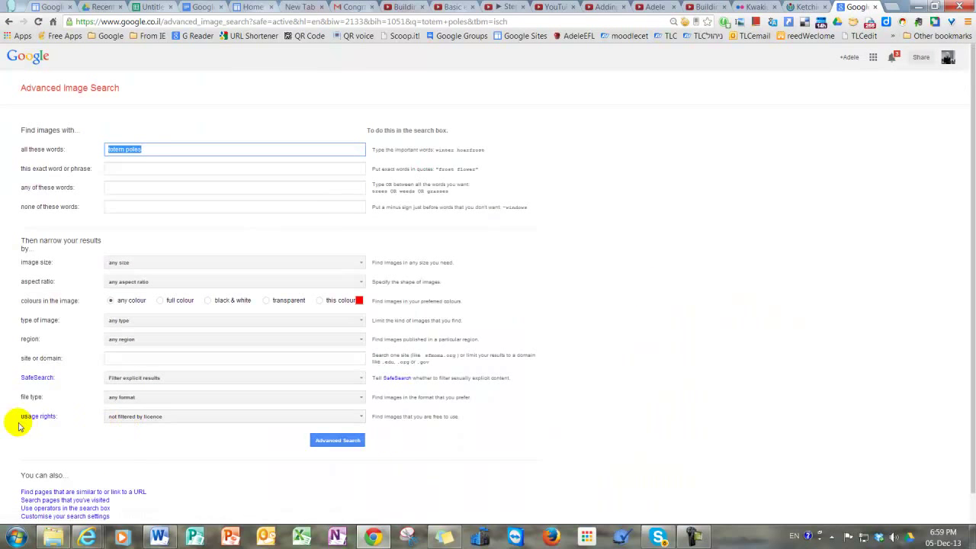
click(144, 416)
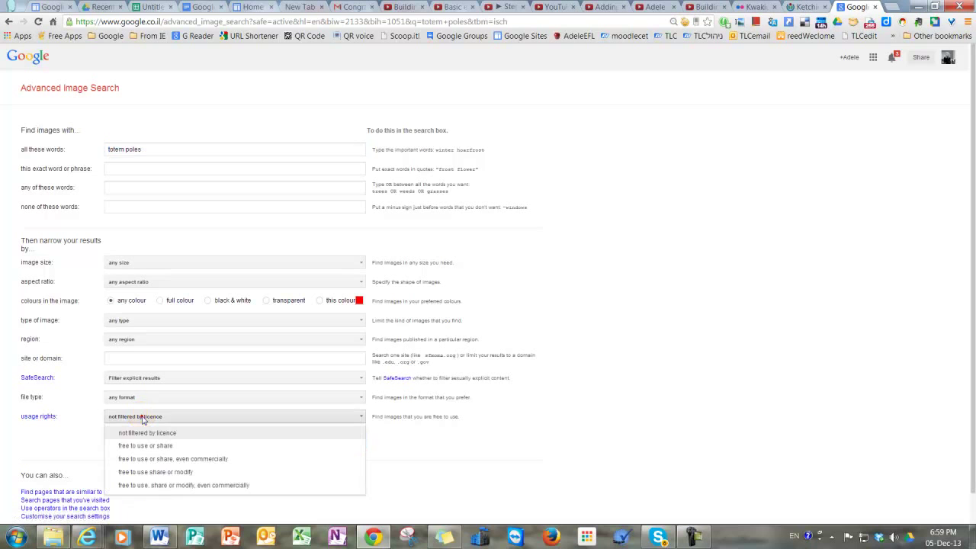
click(160, 488)
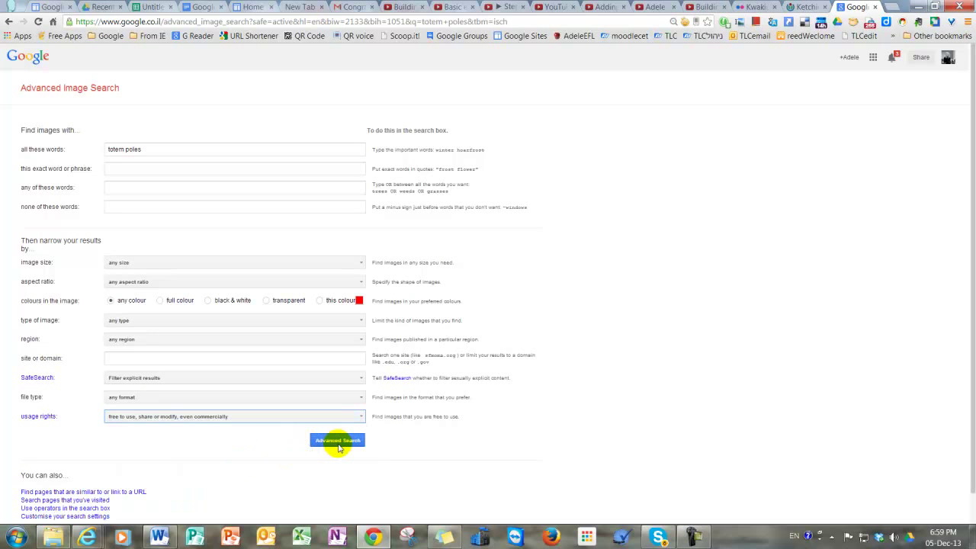
click(337, 440)
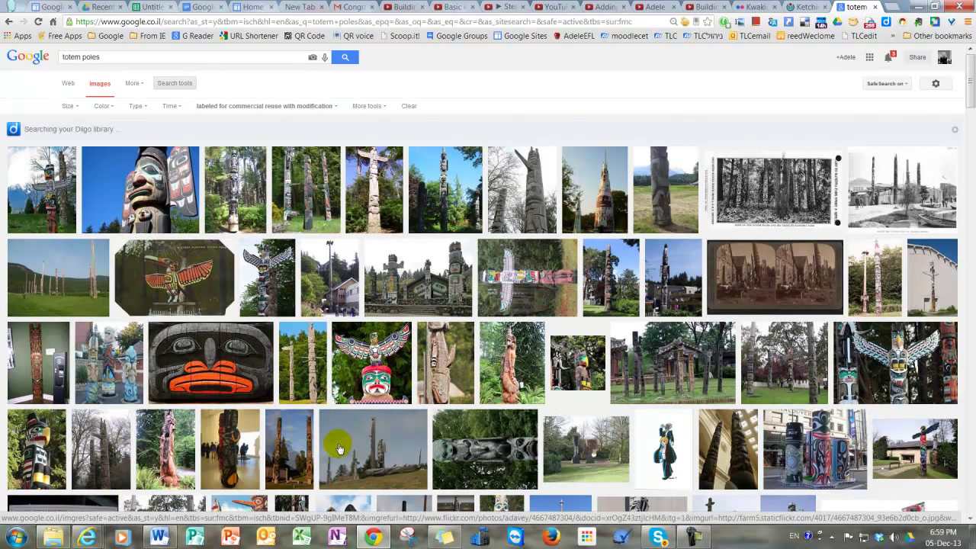
Step: Copy the web address of the full-size Stanley Park winged totem pole image and return to the Home page editor
click(382, 367)
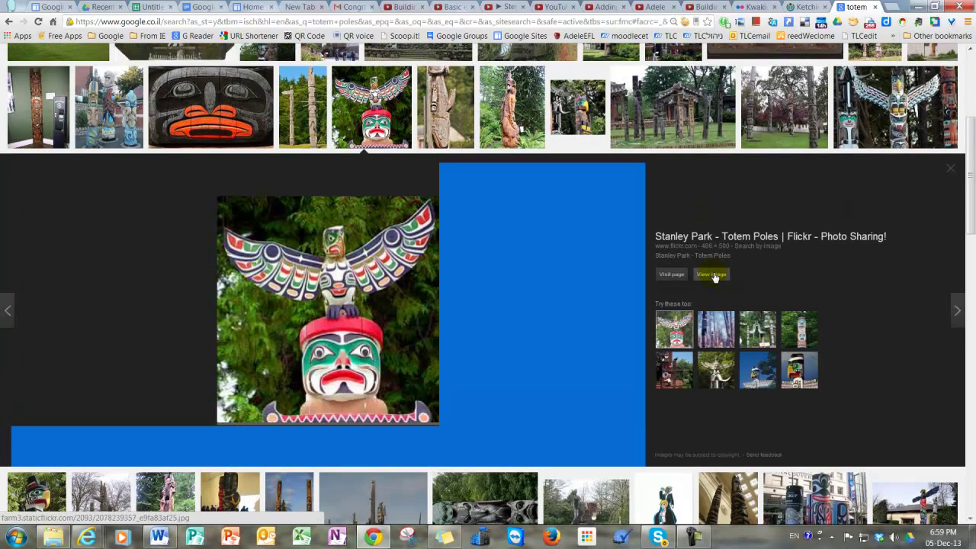
click(713, 274)
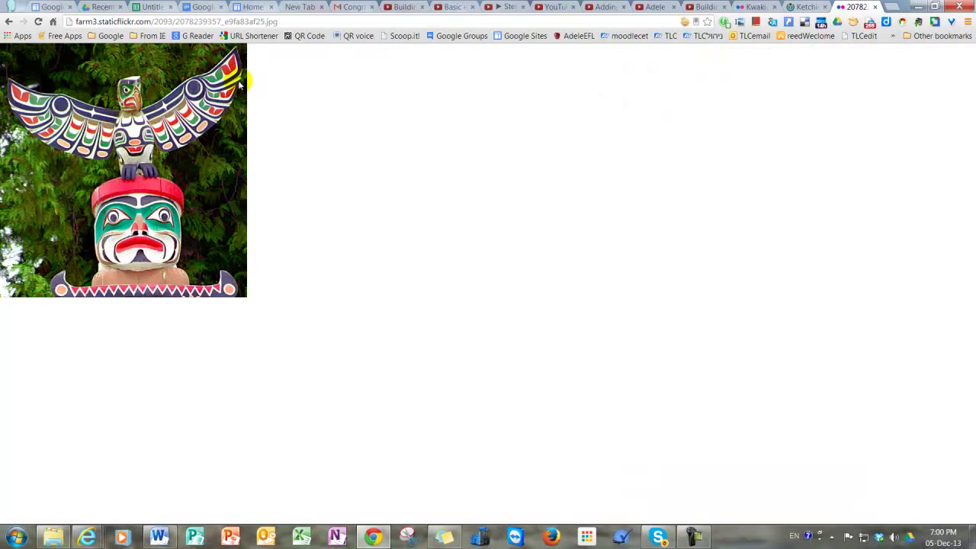
click(291, 22)
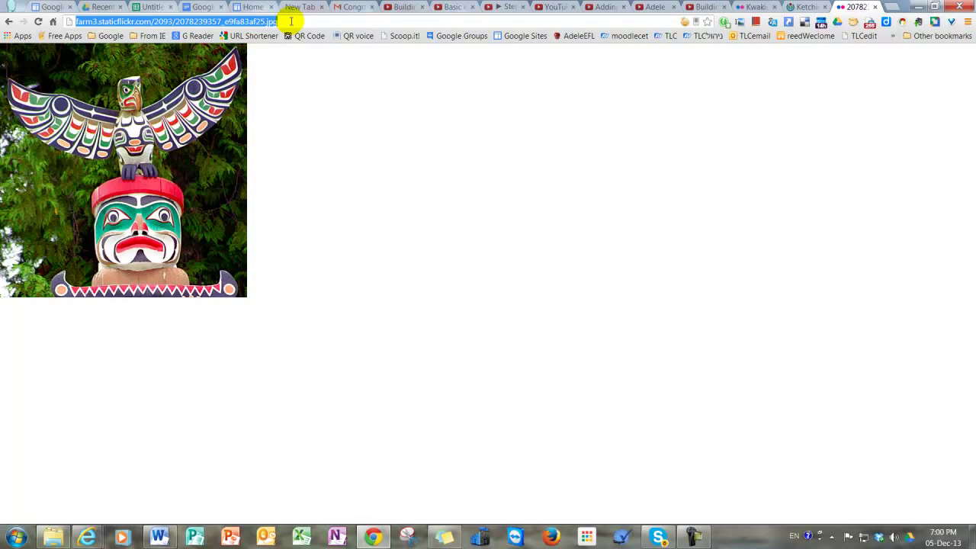
right_click(290, 21)
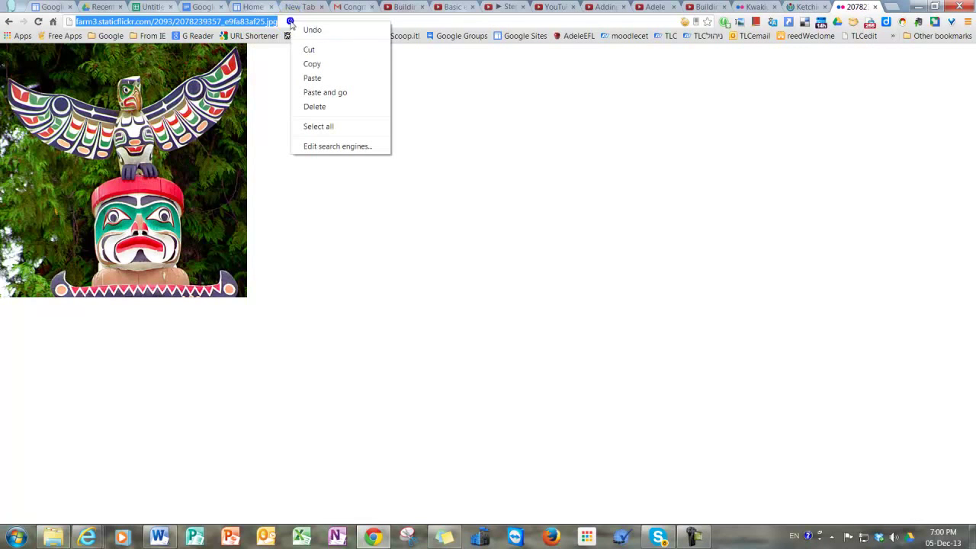
click(303, 68)
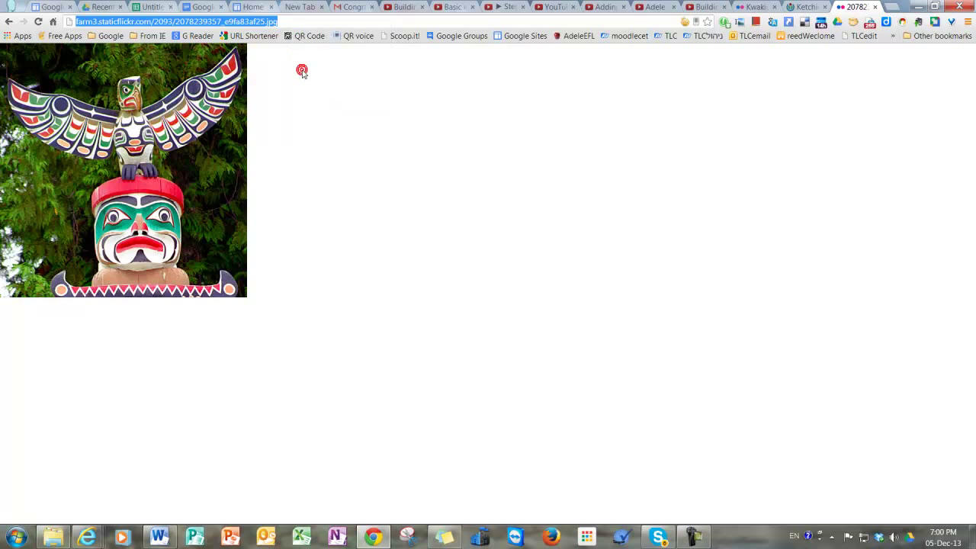
click(248, 7)
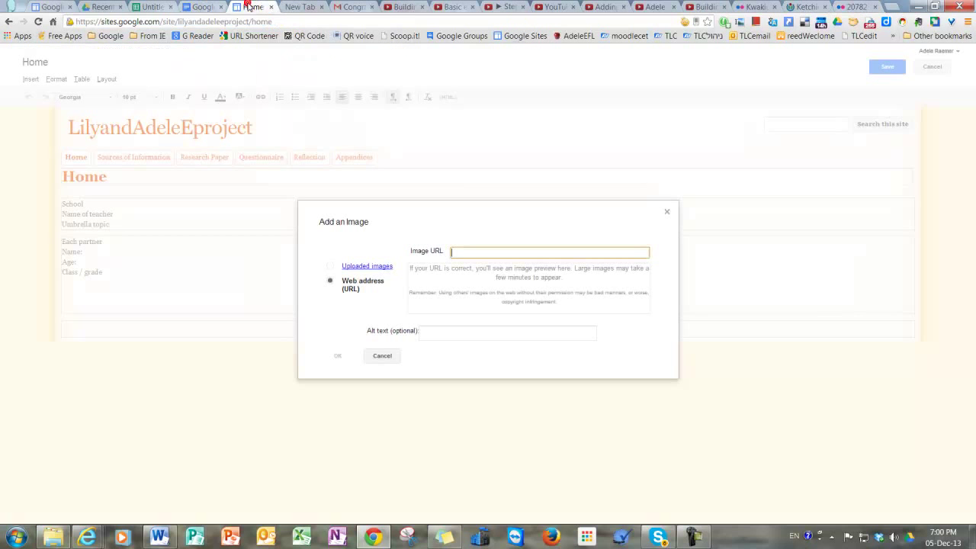
Step: Insert the totem pole image from the copied address into the top section of the Home page
click(491, 252)
key(ctrl+v)
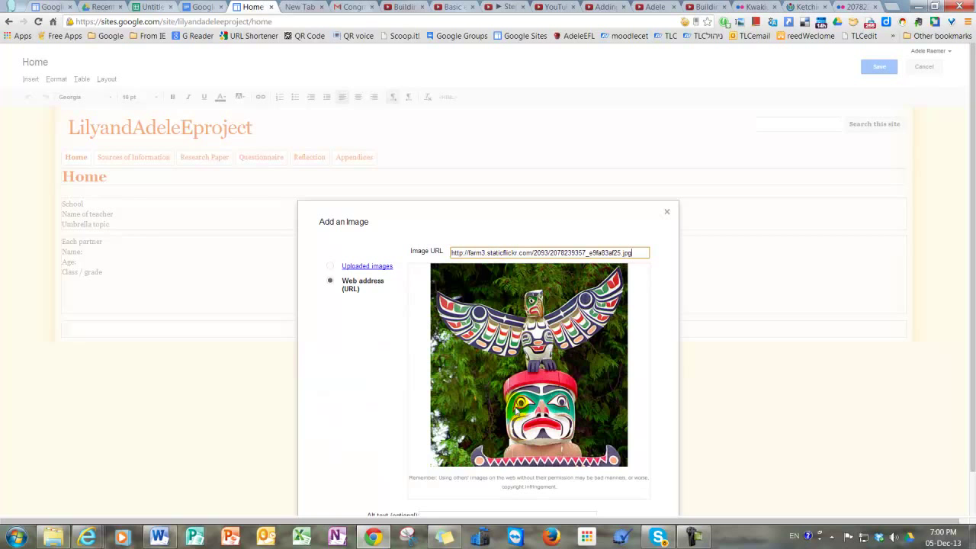
scroll(517, 410, down, 1)
click(338, 493)
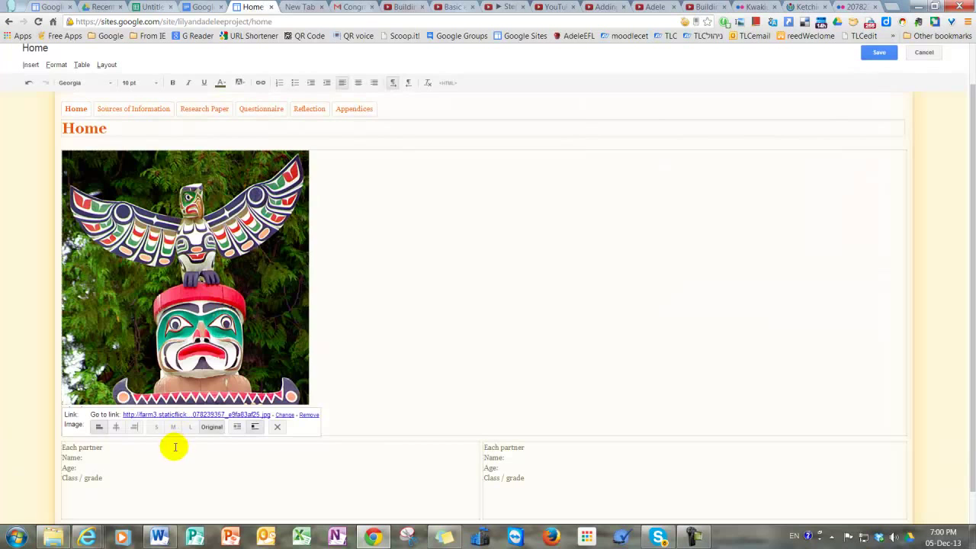
Step: Try the image at small size with centre alignment, and remove it from the top section
click(157, 427)
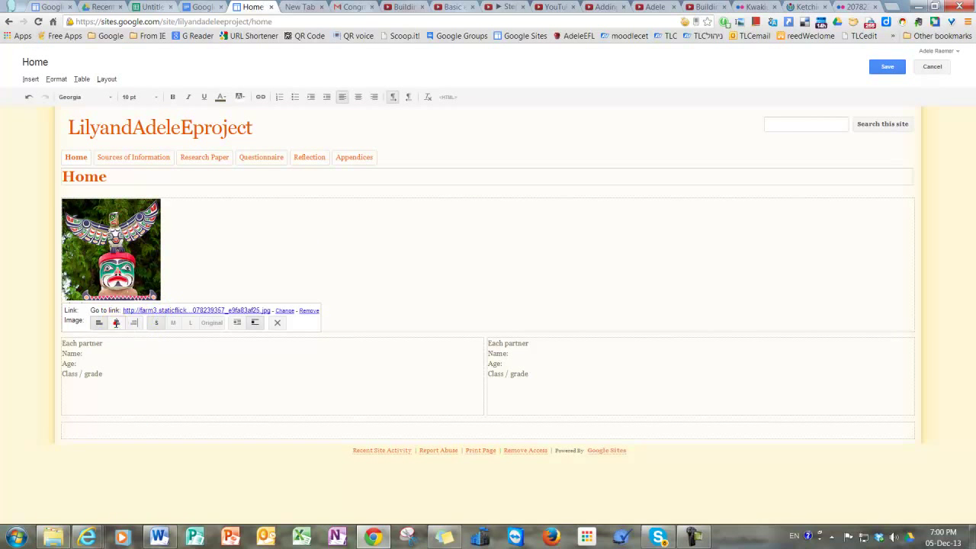
click(116, 322)
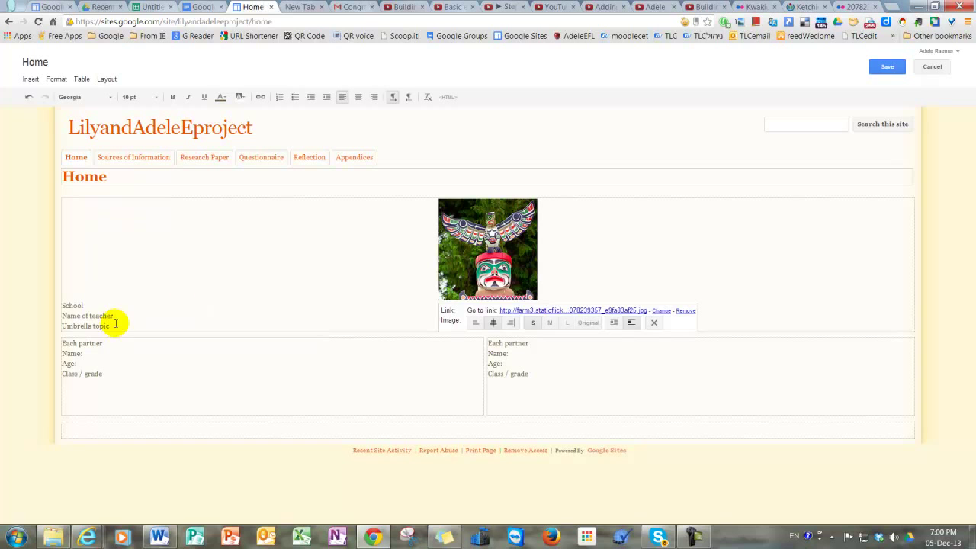
click(692, 311)
click(628, 310)
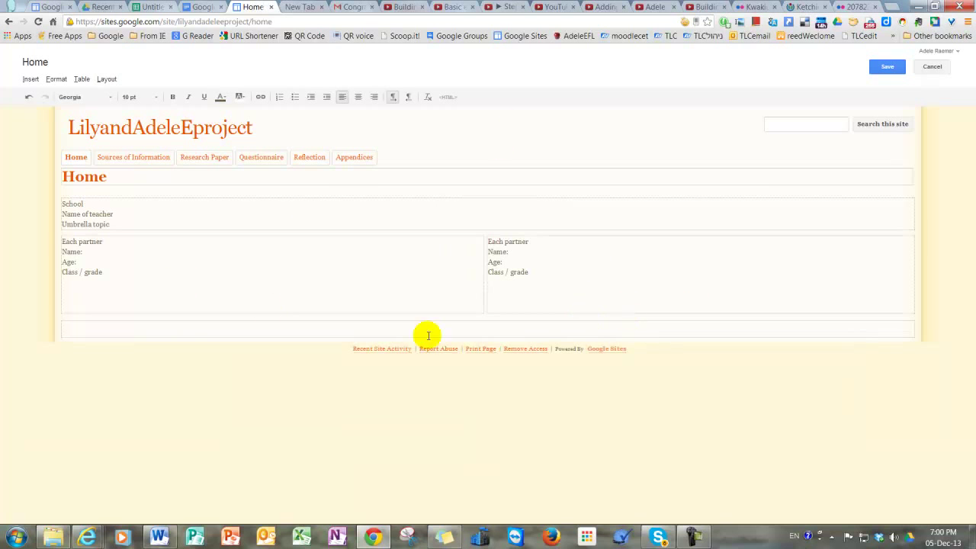
Step: Insert the totem pole image from the copied web address into the empty section at the bottom of the page
click(136, 332)
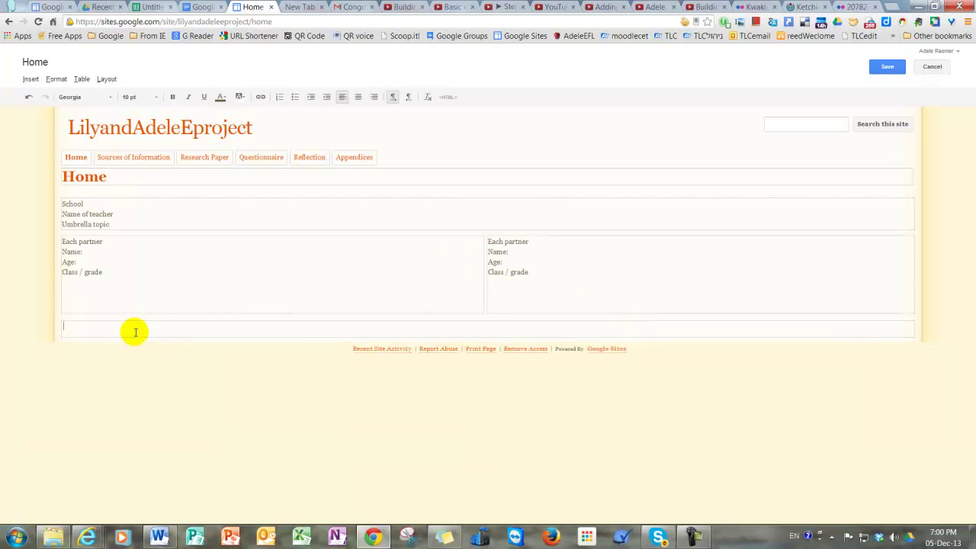
click(30, 78)
click(36, 109)
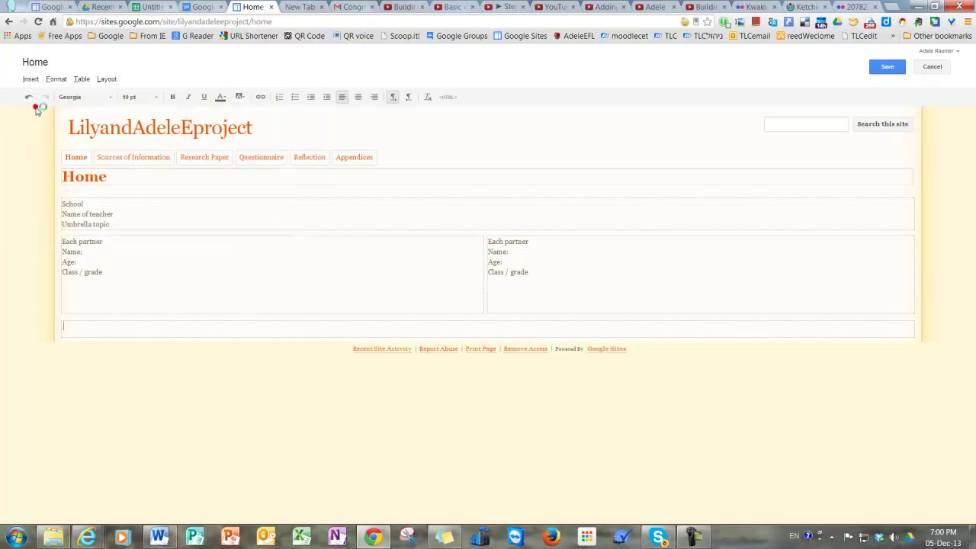
click(330, 289)
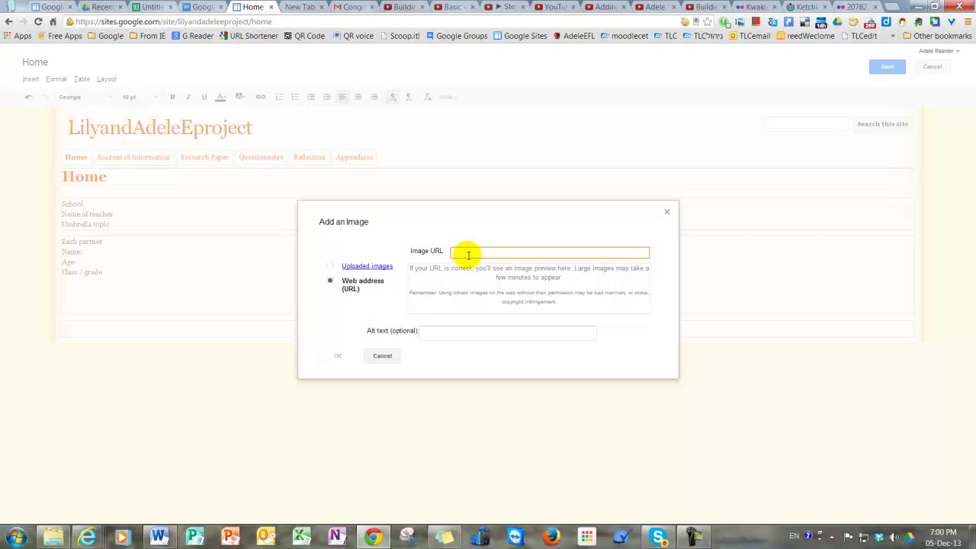
key(ctrl+v)
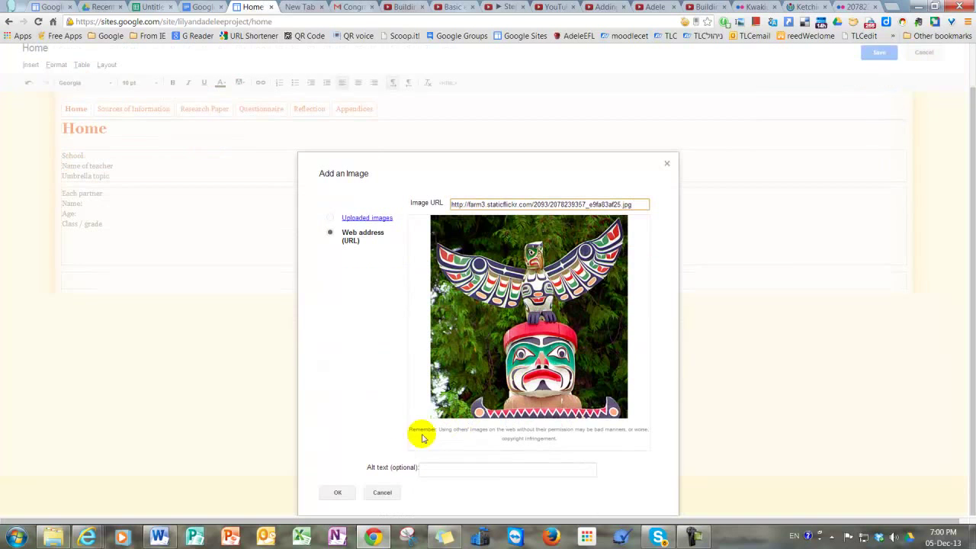
click(340, 494)
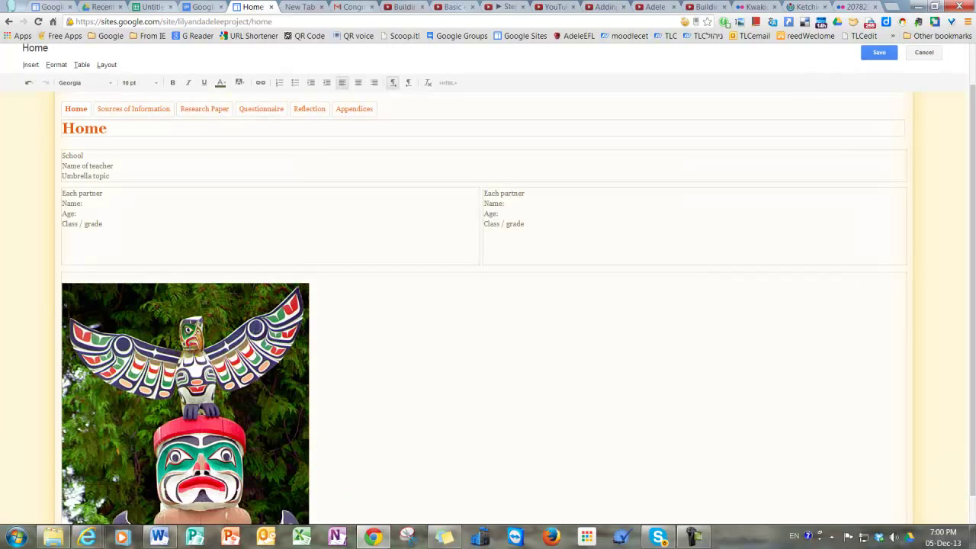
Step: Set the totem pole image to small size with centre alignment and save the Home page
click(195, 355)
scroll(190, 351, down, 1)
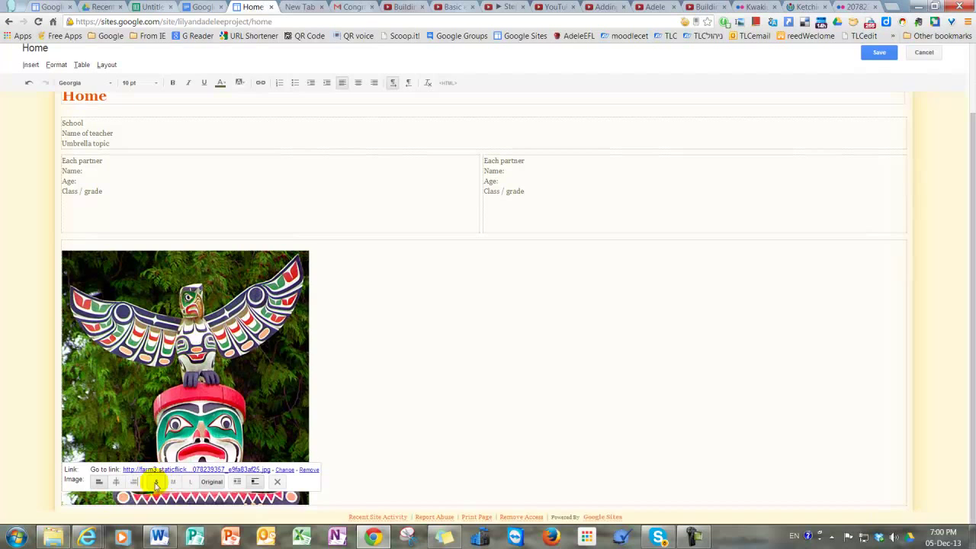
click(155, 481)
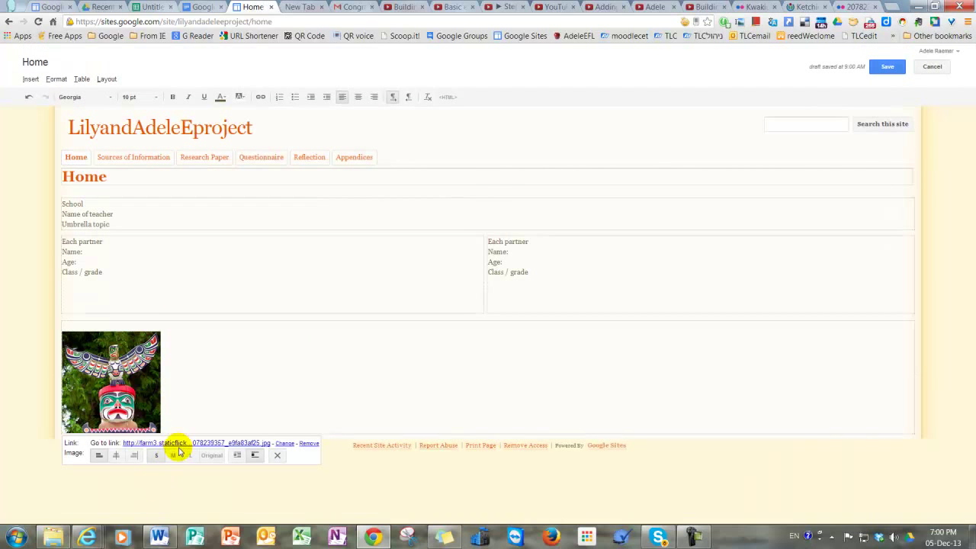
click(116, 455)
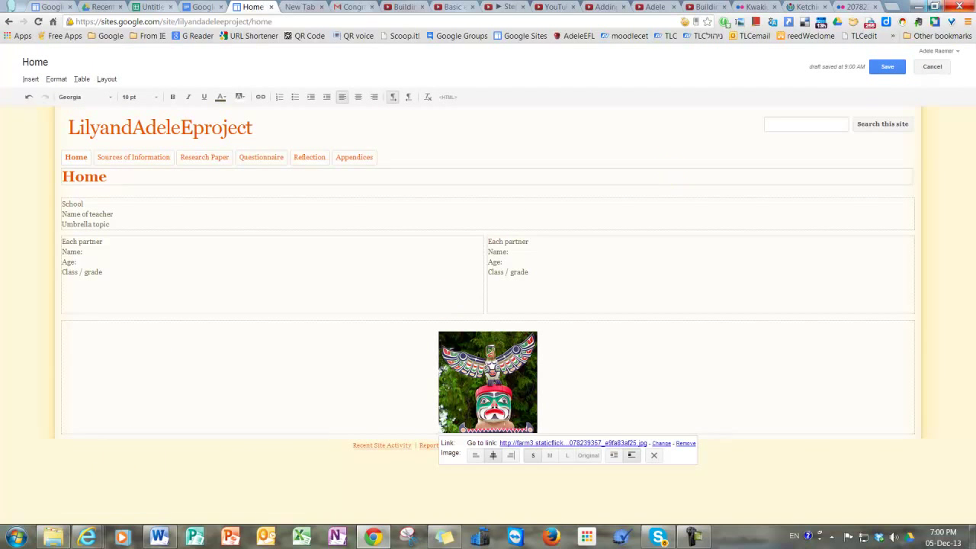
click(888, 67)
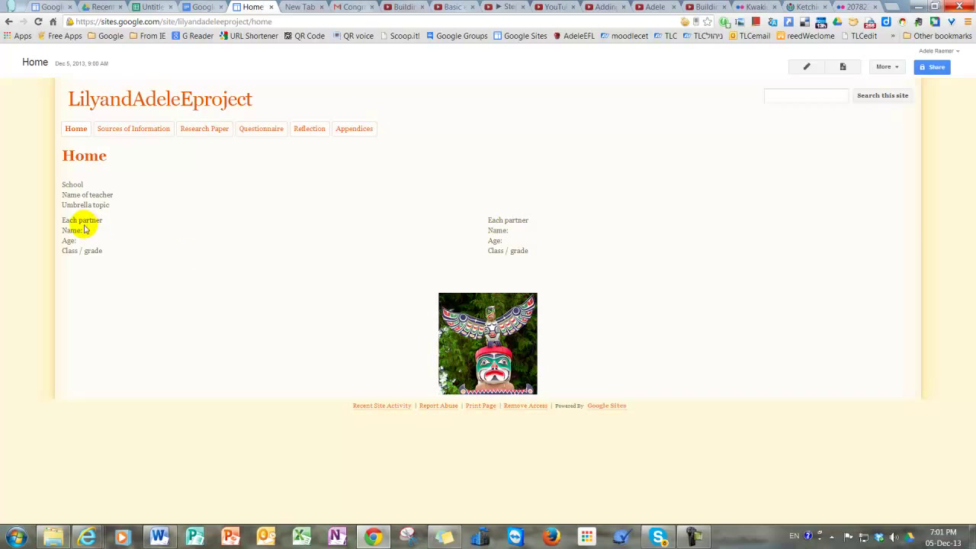
drag(67, 181, 550, 255)
click(488, 221)
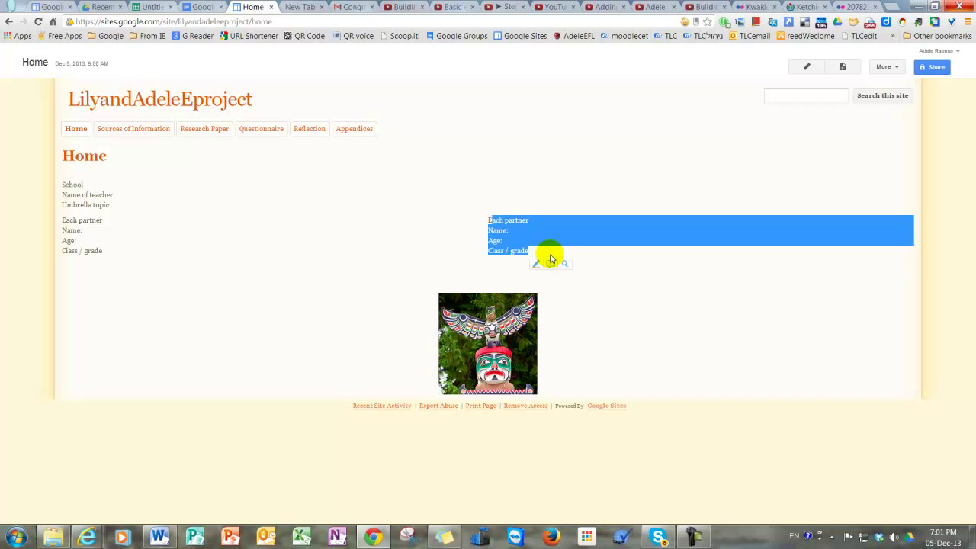
Step: Open the Reflection page for editing and change its layout to Two column
click(126, 131)
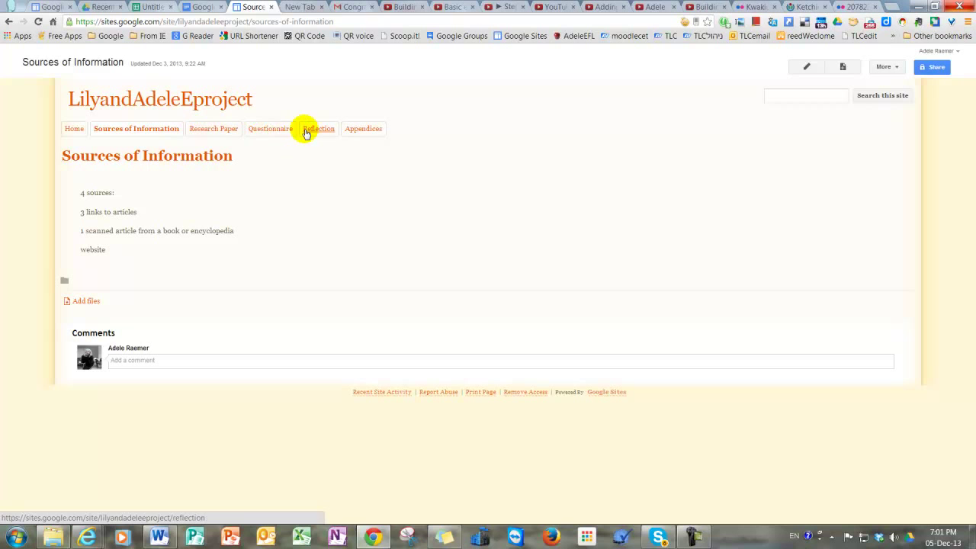
click(310, 133)
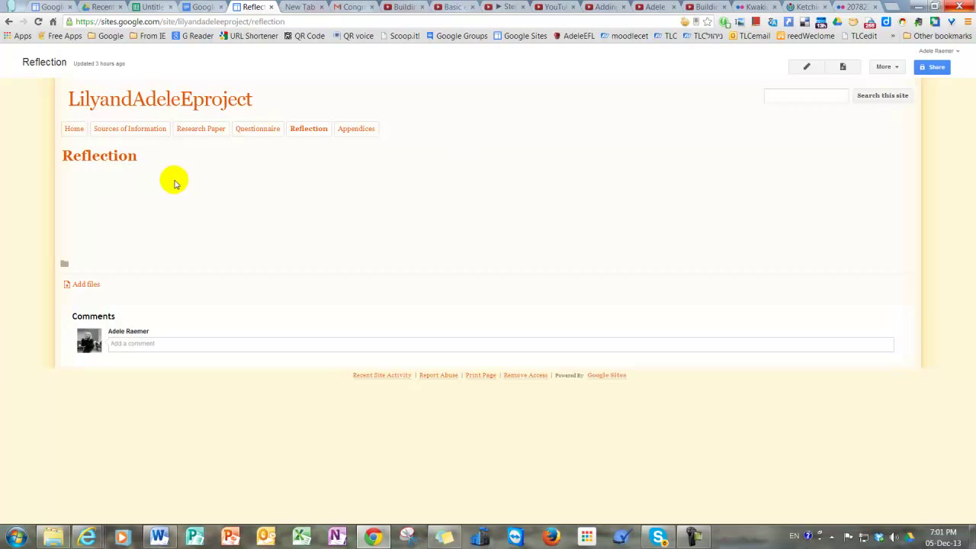
click(800, 70)
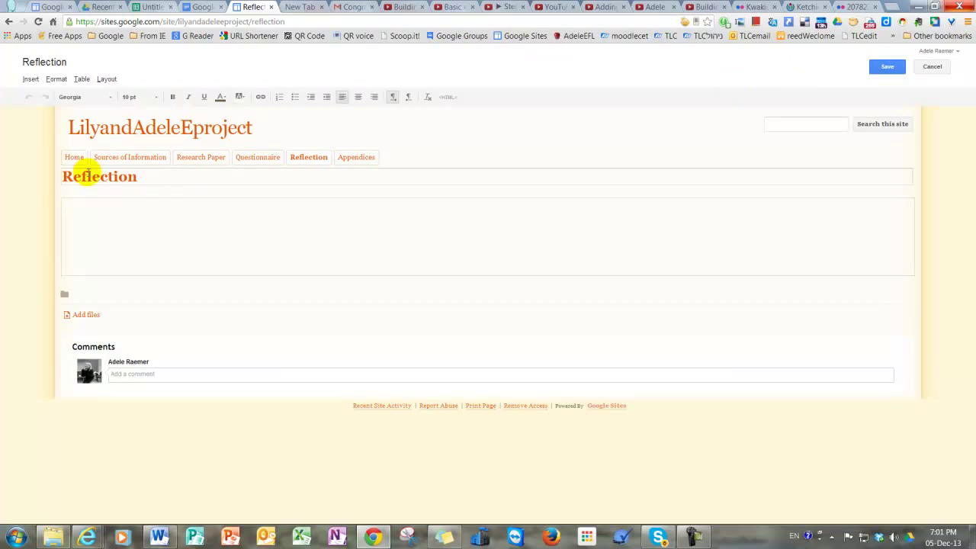
click(107, 79)
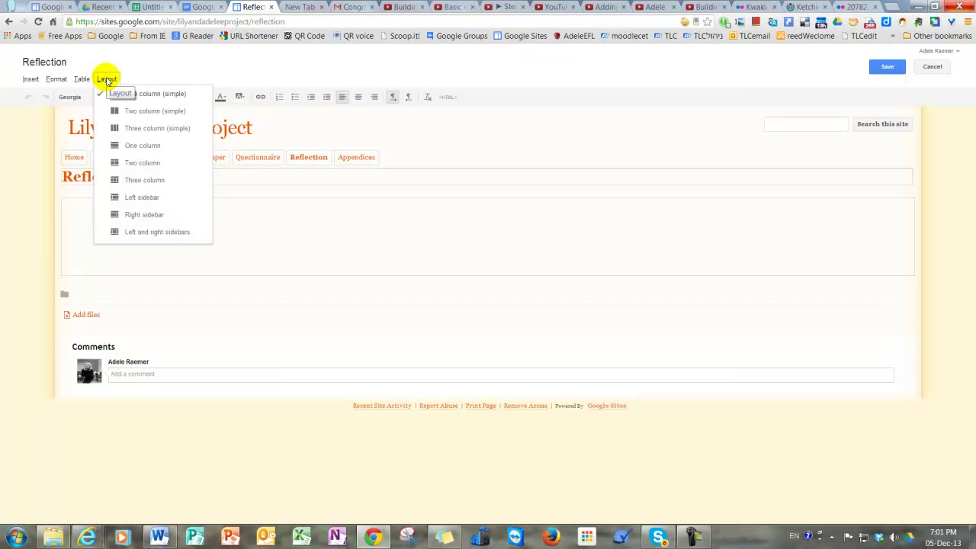
click(114, 164)
Step: Label each of the Reflection page's two columns with one partner's first name followed by "'s Reflection", and save the page
click(96, 239)
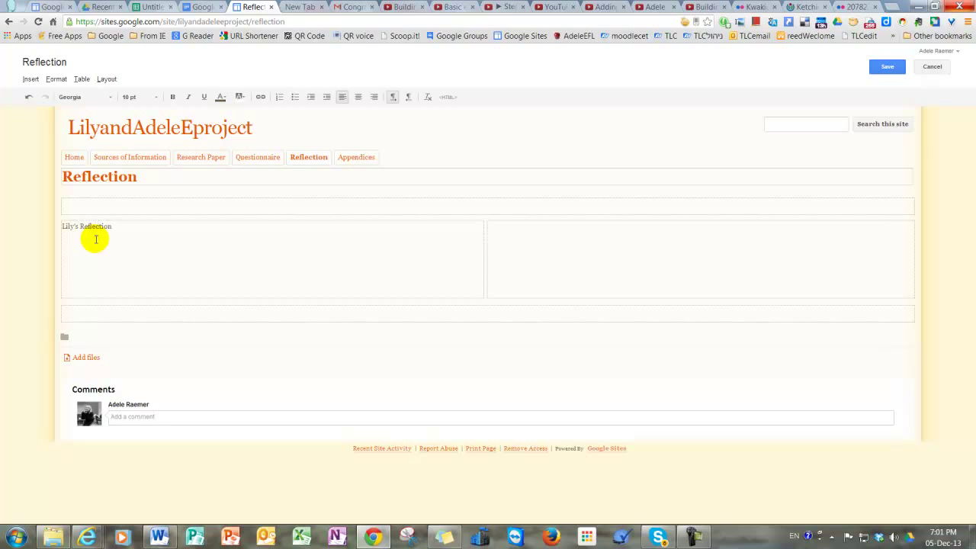
click(523, 234)
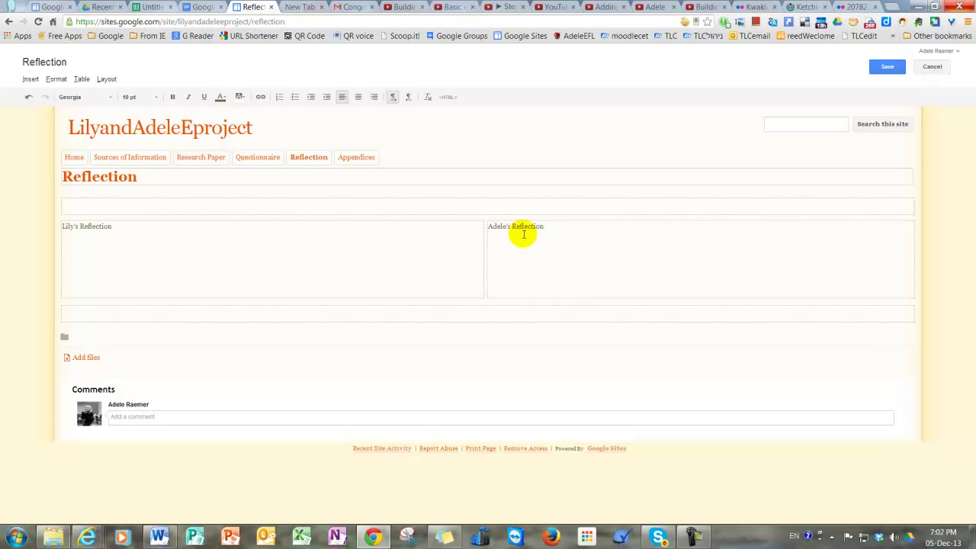
click(884, 68)
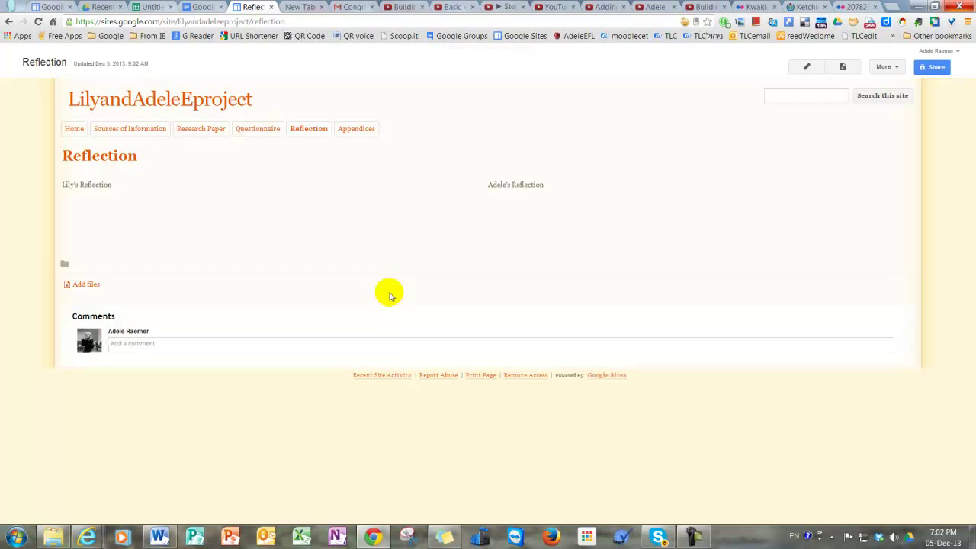
Step: Change the page template of the Sources of Information page from its page settings to File Cabinet
click(115, 134)
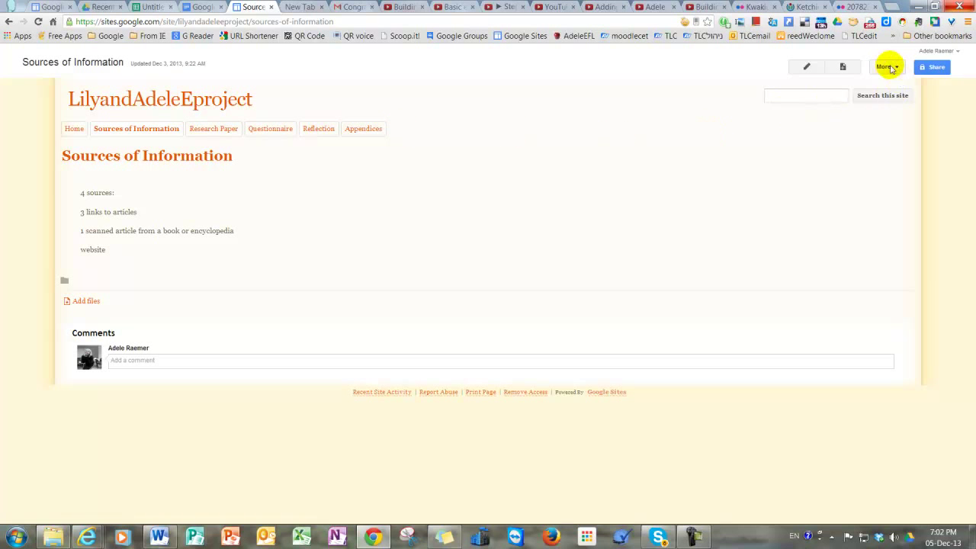
click(888, 67)
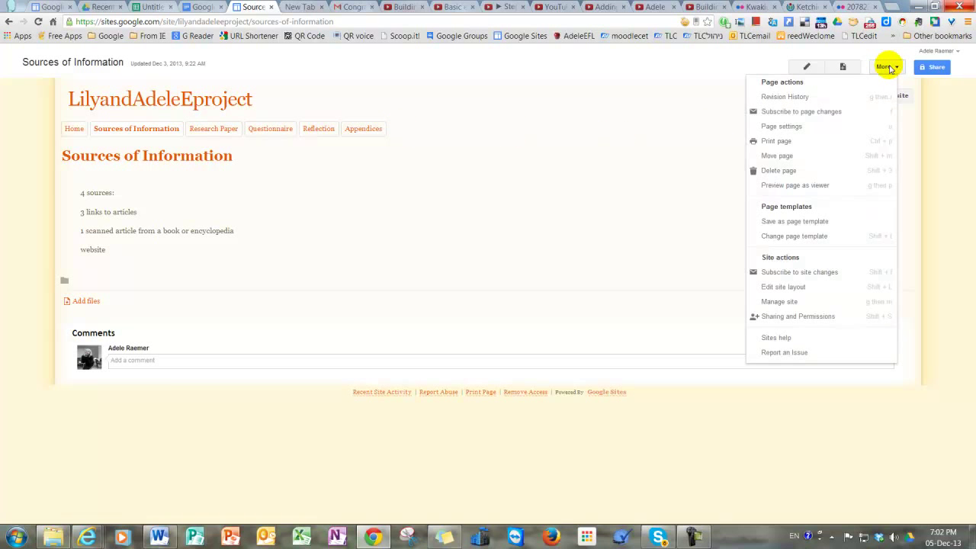
click(797, 127)
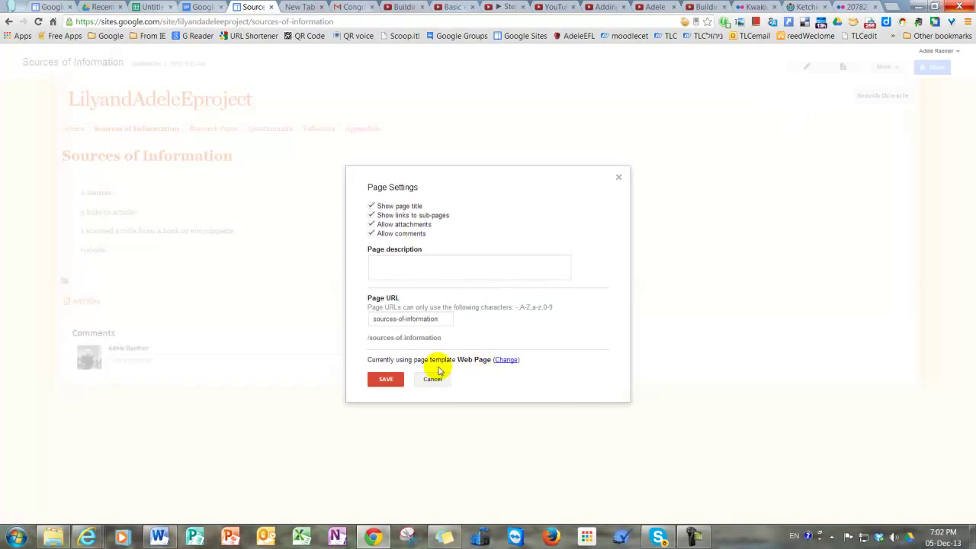
click(504, 360)
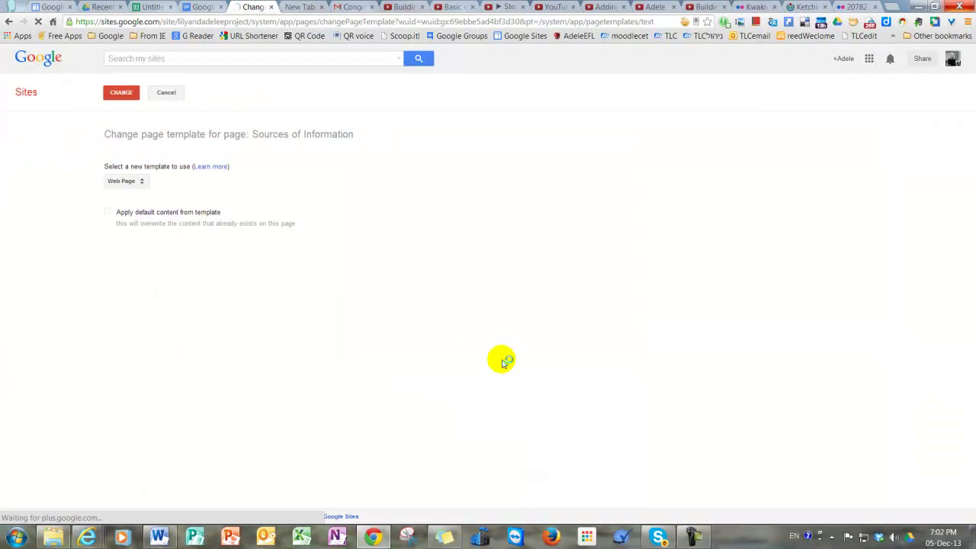
click(131, 181)
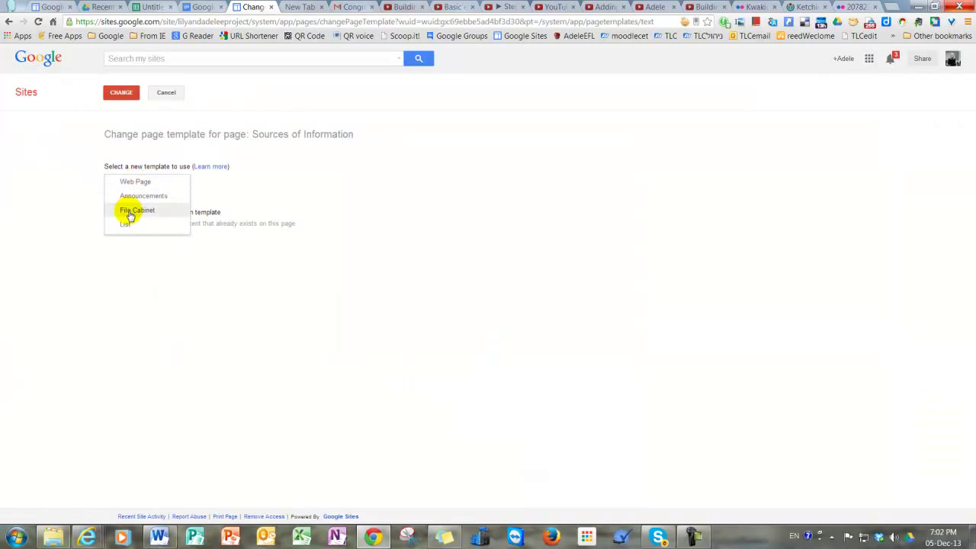
click(130, 211)
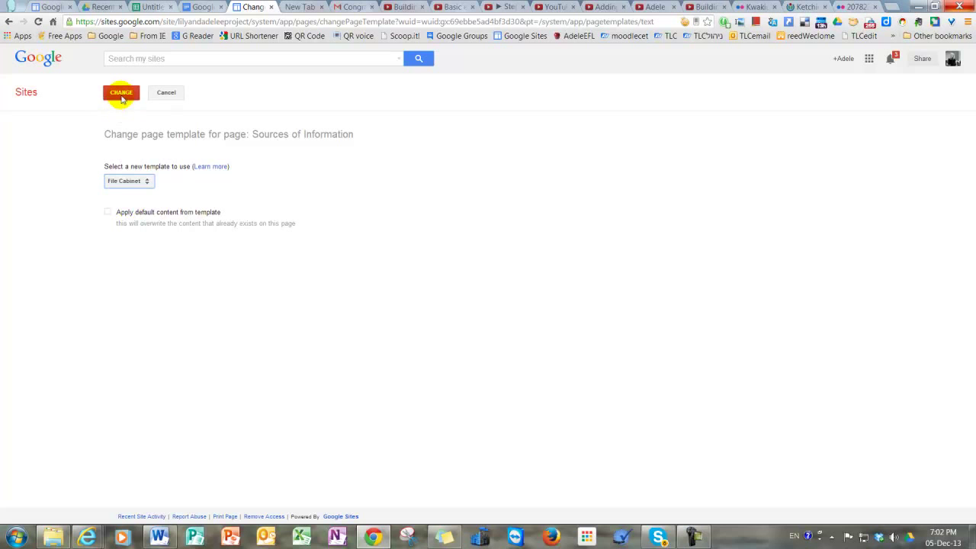
click(121, 93)
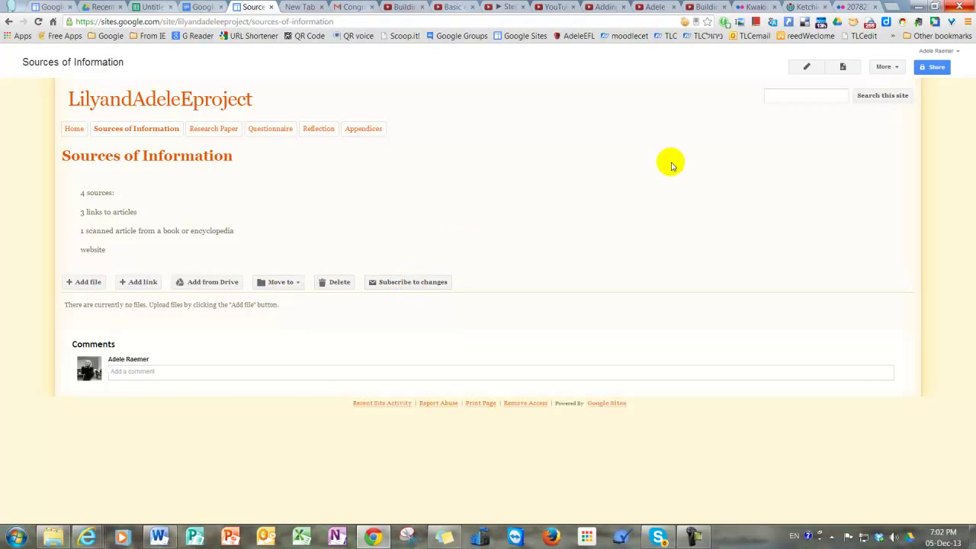
Step: Change the page template of the Appendices page from its page settings to File Cabinet
click(369, 134)
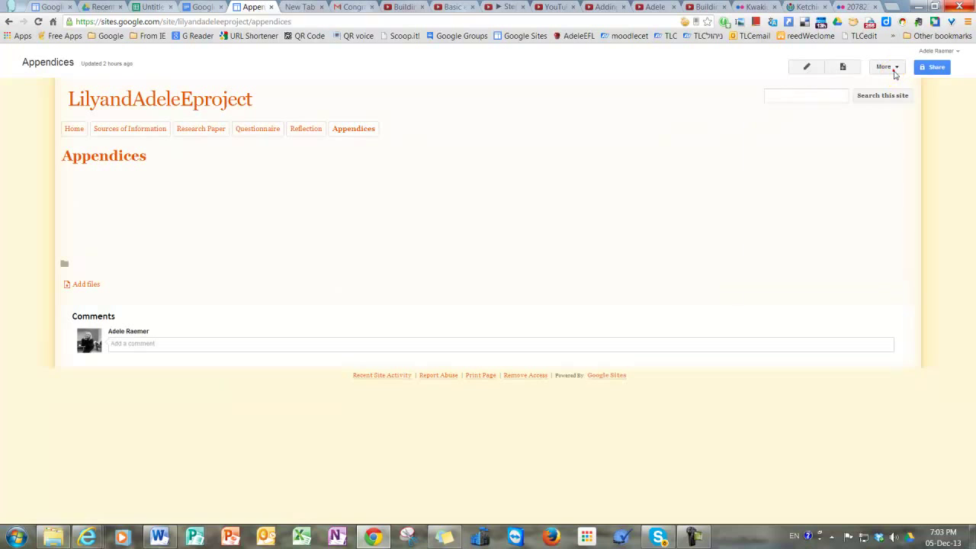
click(893, 70)
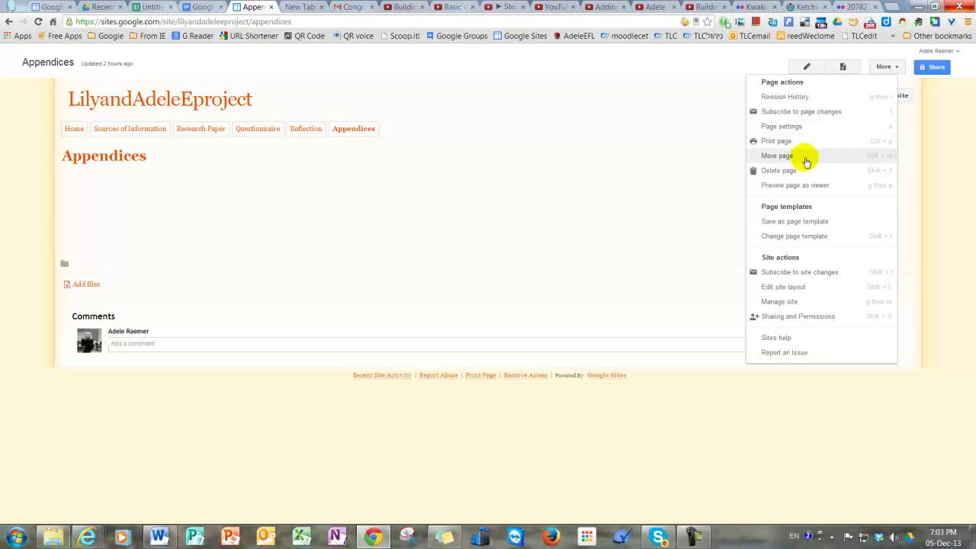
click(793, 126)
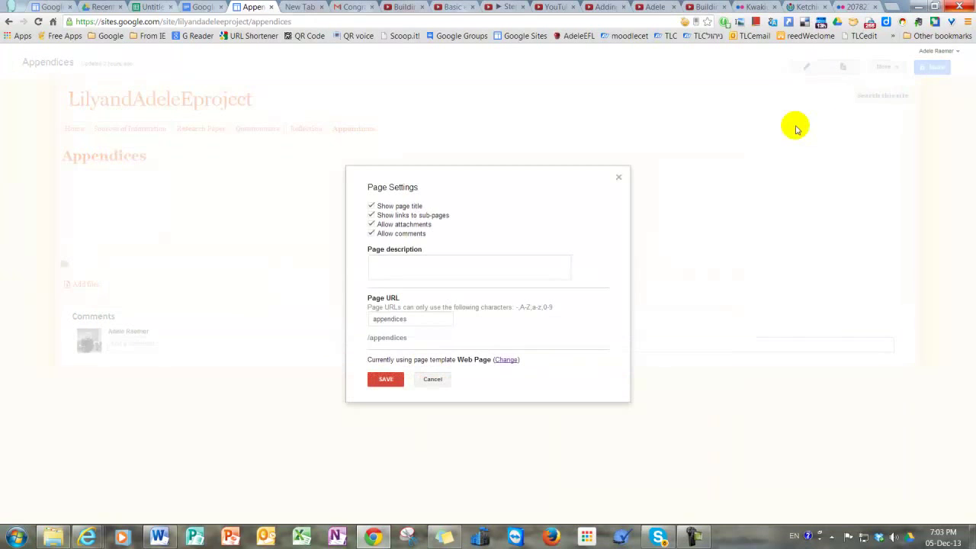
click(507, 361)
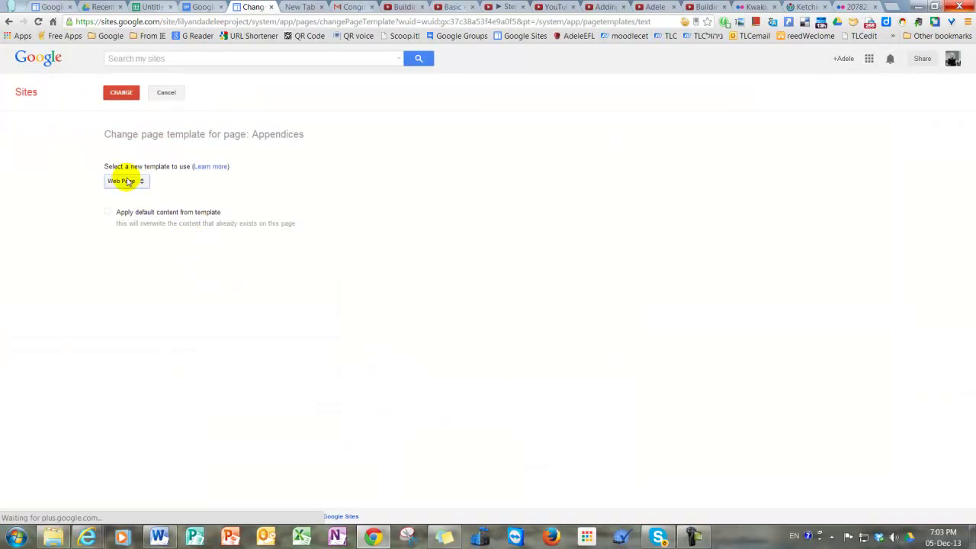
click(126, 181)
click(131, 210)
click(120, 95)
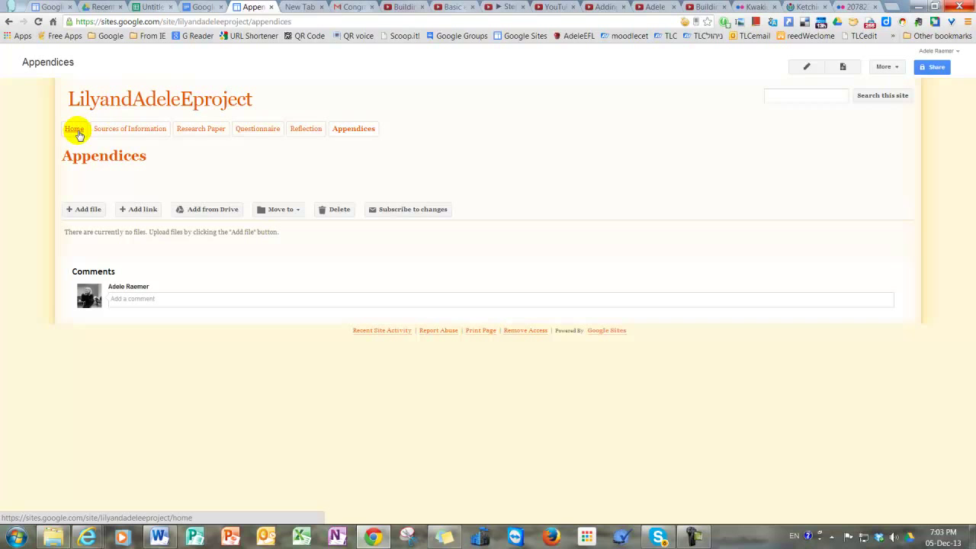
Step: From the Home page, open the site management settings, set the base theme to Desert Panel and save it
click(76, 132)
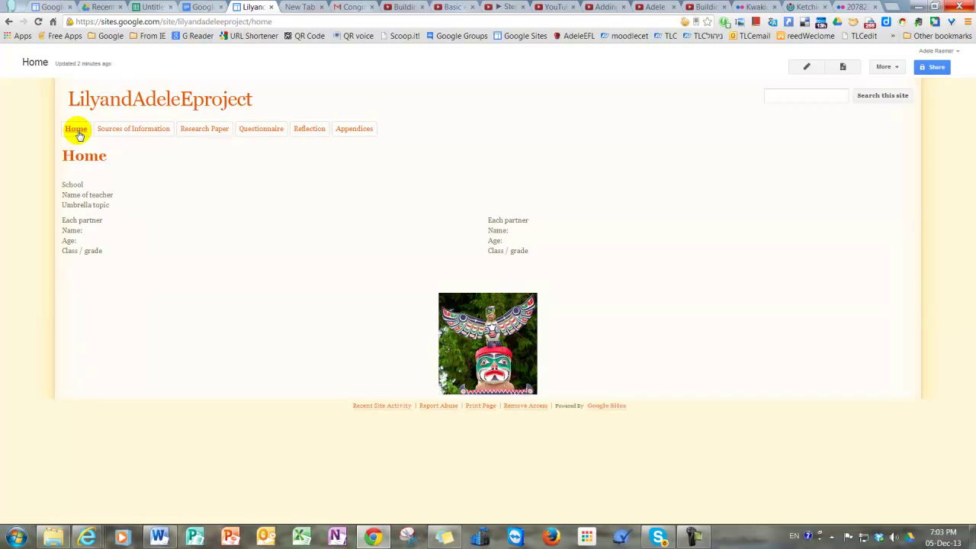
click(886, 67)
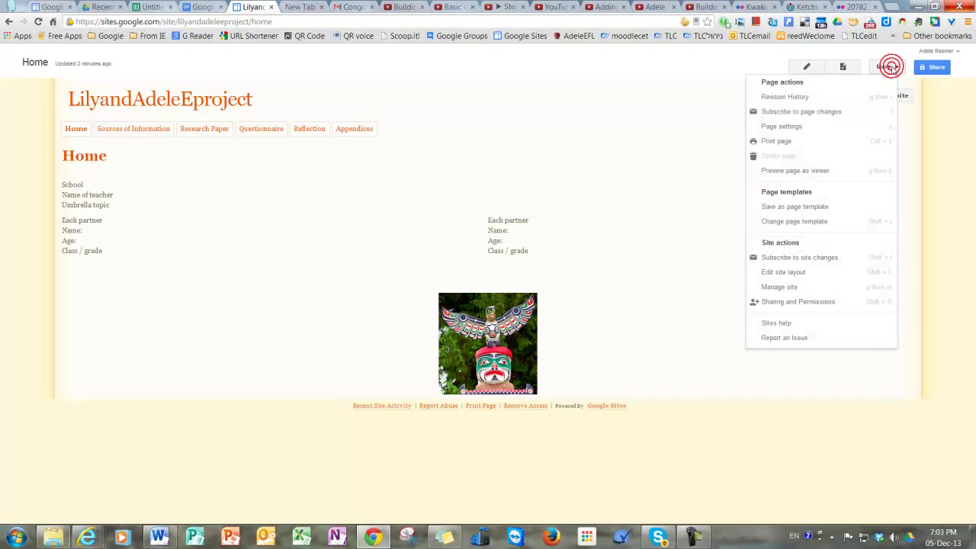
click(780, 286)
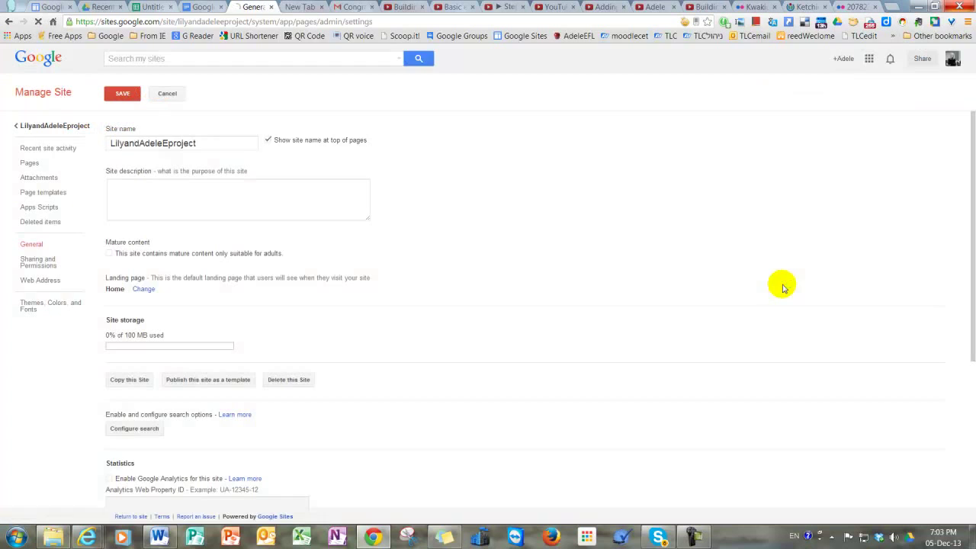
click(40, 312)
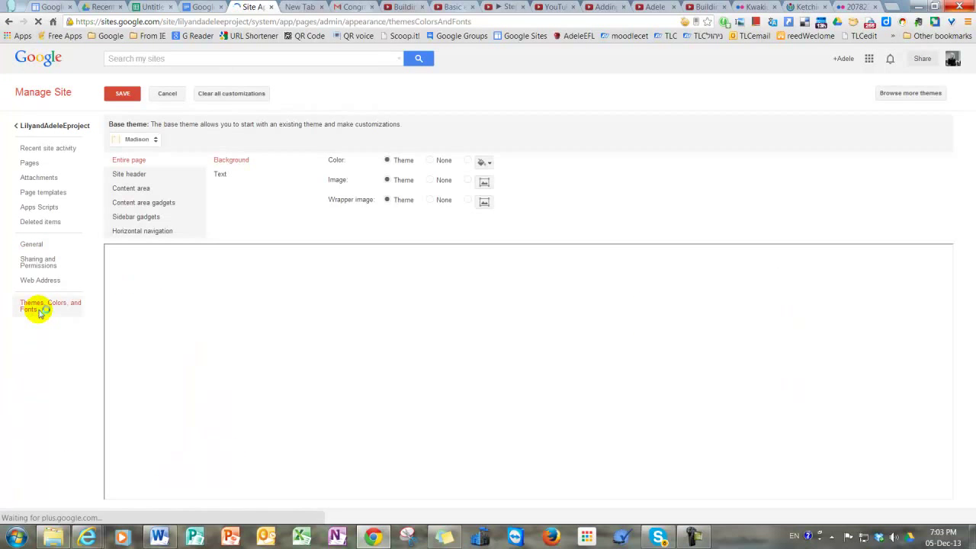
click(131, 142)
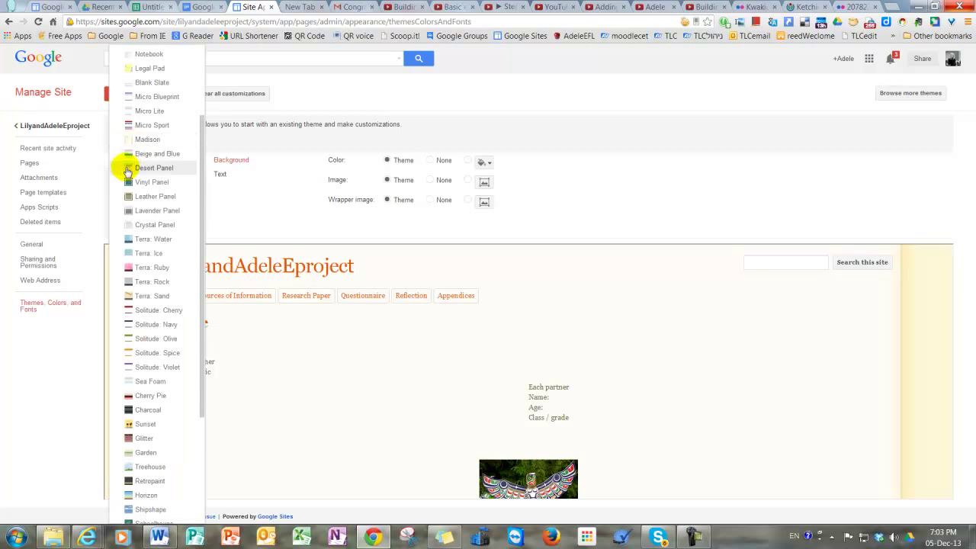
click(153, 167)
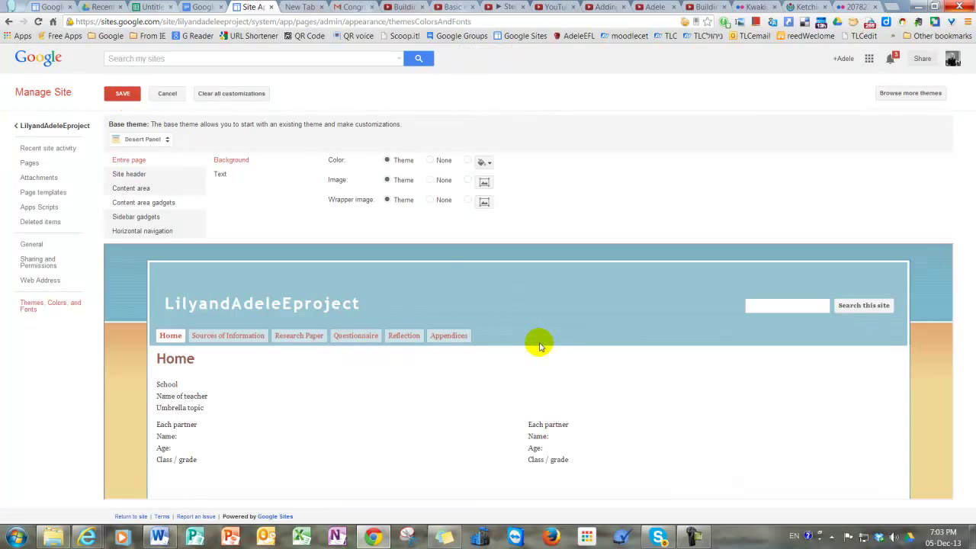
click(126, 93)
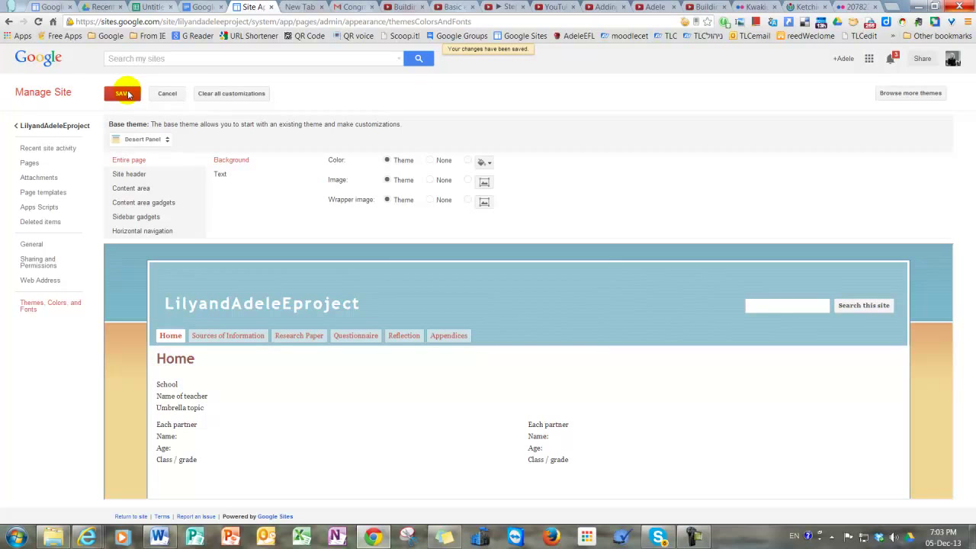
Step: Return to the site and review the Home, Sources of Information and Questionnaire pages in the new theme
click(42, 126)
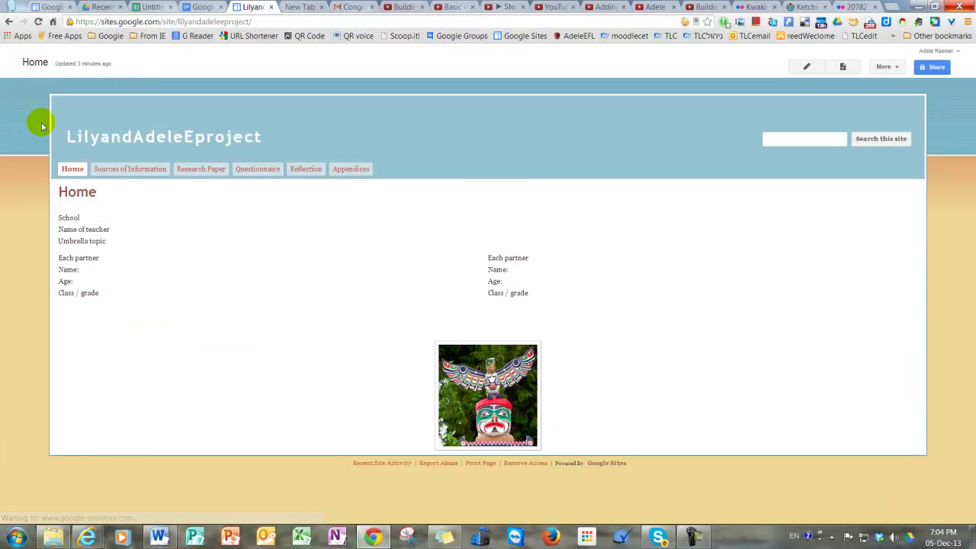
click(145, 170)
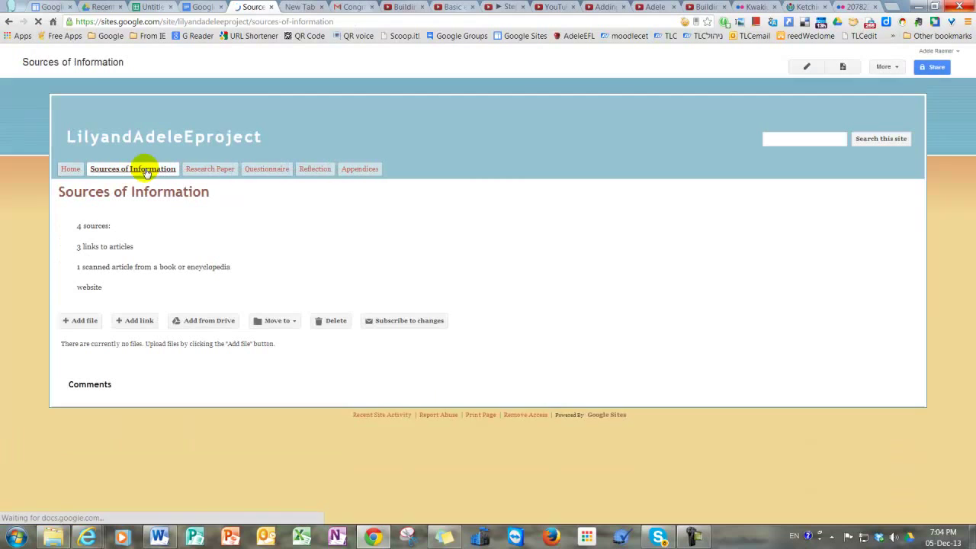
click(213, 173)
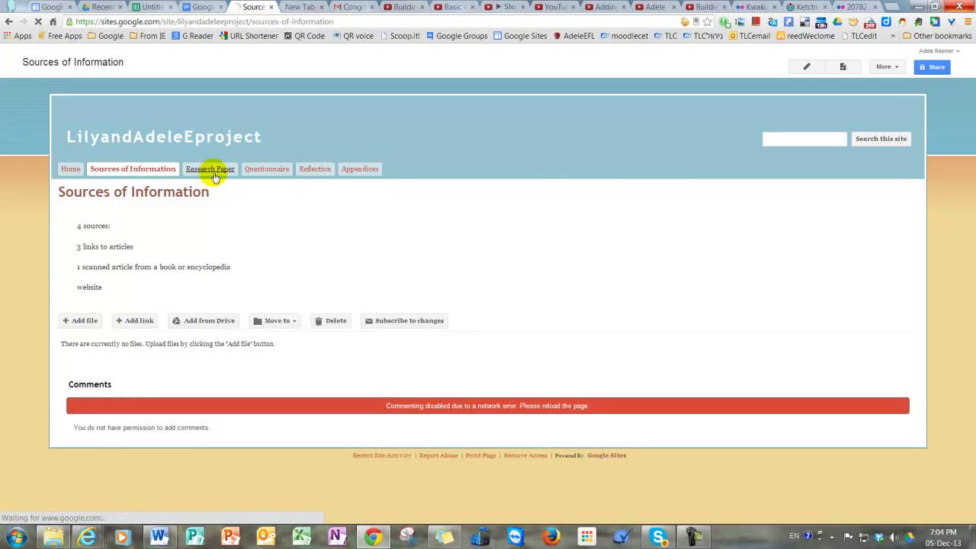
click(272, 175)
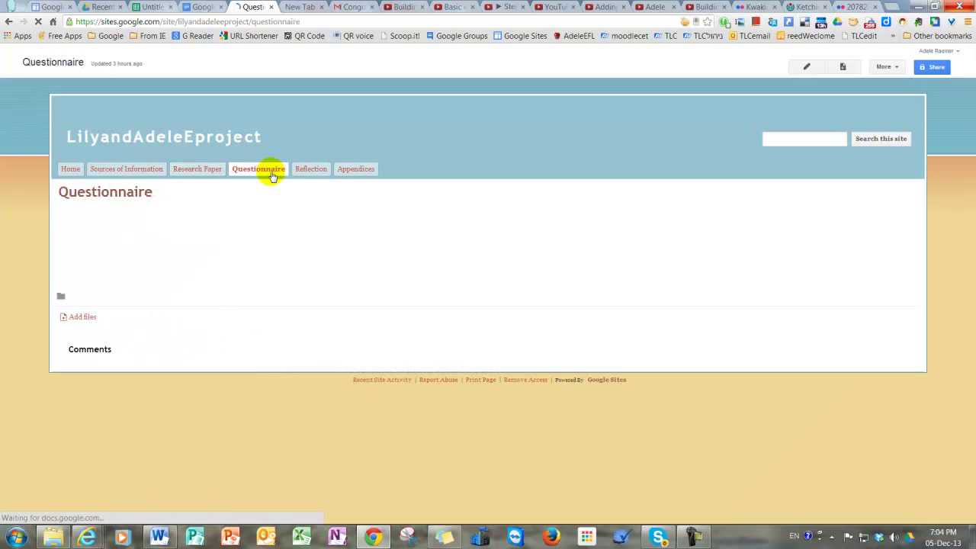